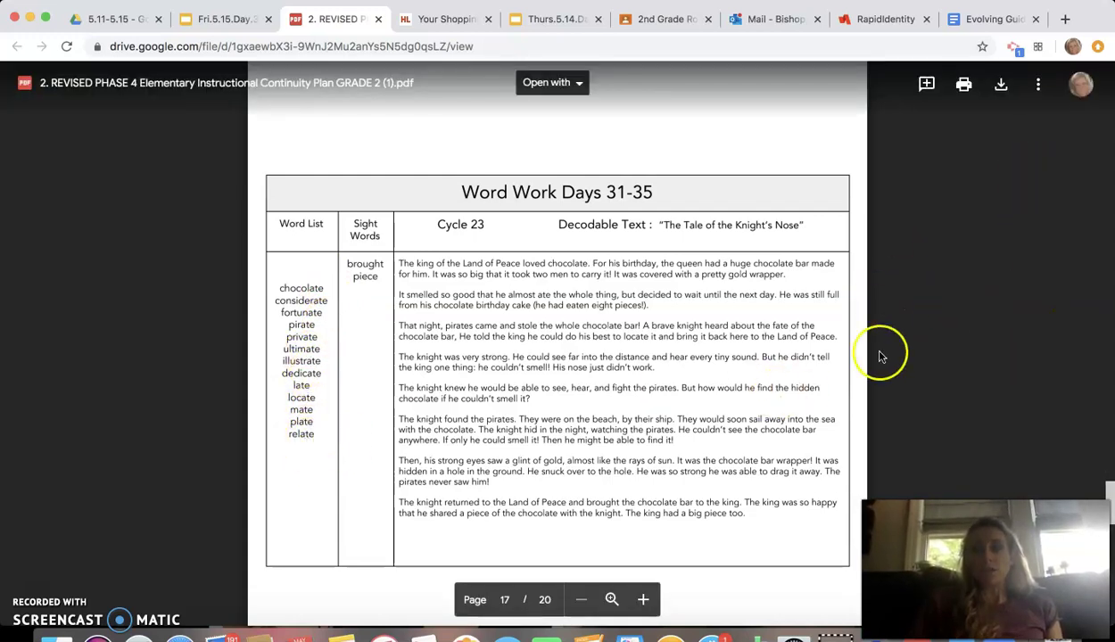
- Bring the blank Word document, Document4, in front of the Chrome PDF viewer
key("super+Tab")
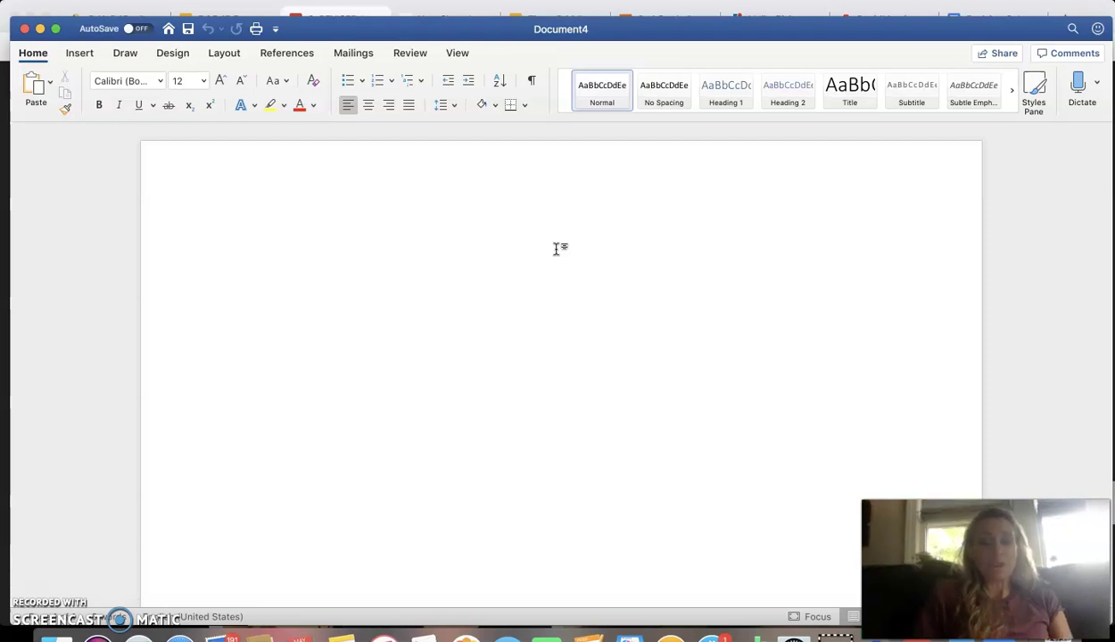
- Start a numbered list at the top of the document by entering '1.'
type("1.")
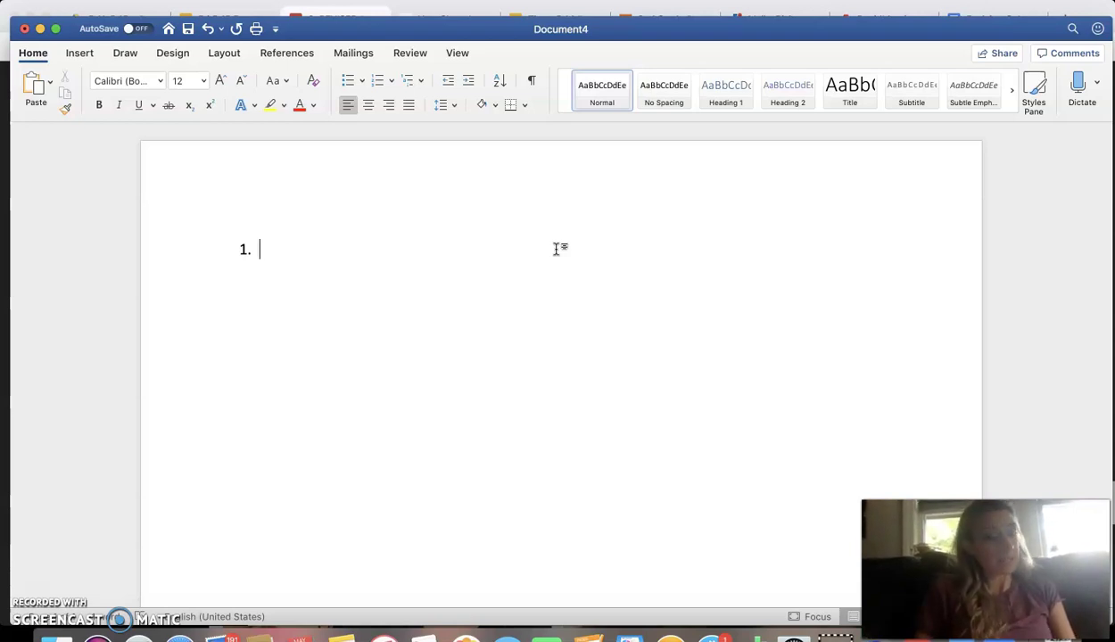
- Type item 1: 'The considerate pirate ate his chocolate on a plate and was never late!'
type("The ")
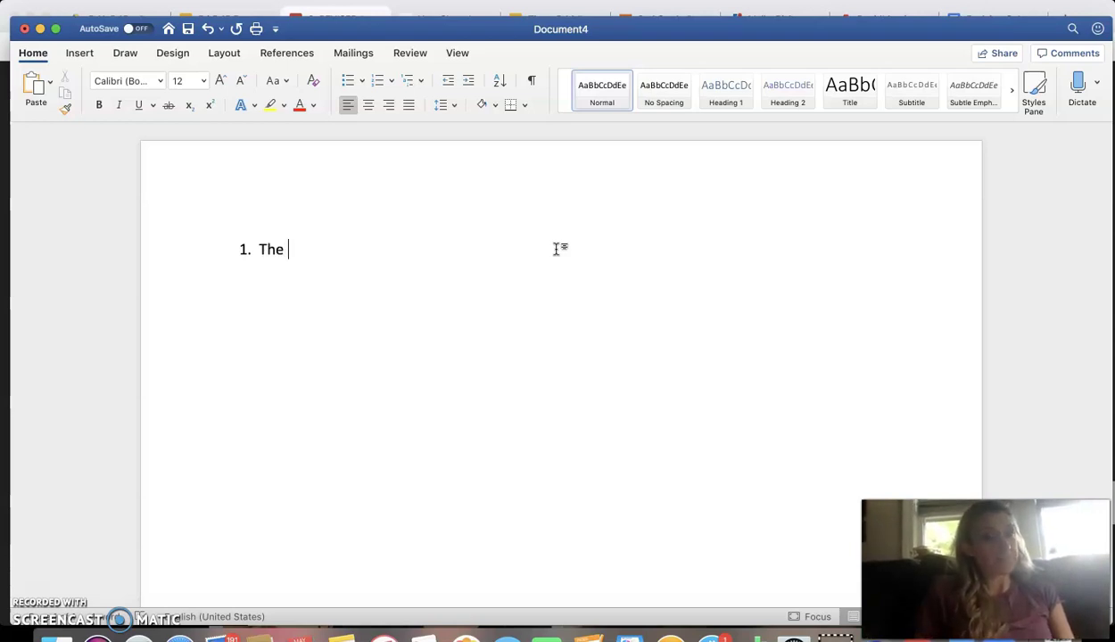
type("consi")
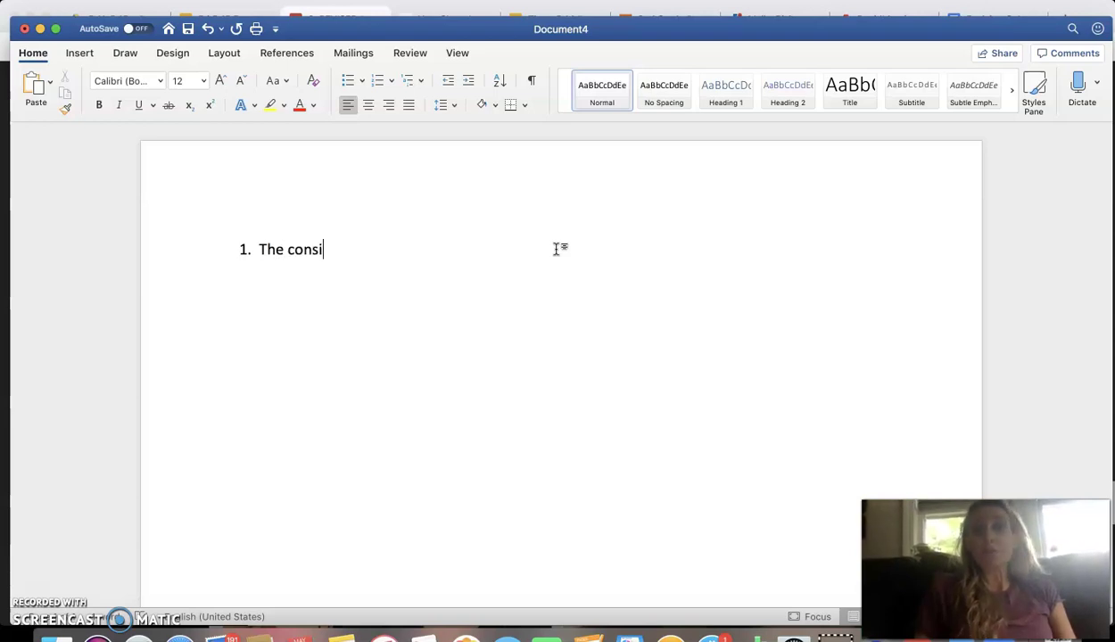
type("derate p")
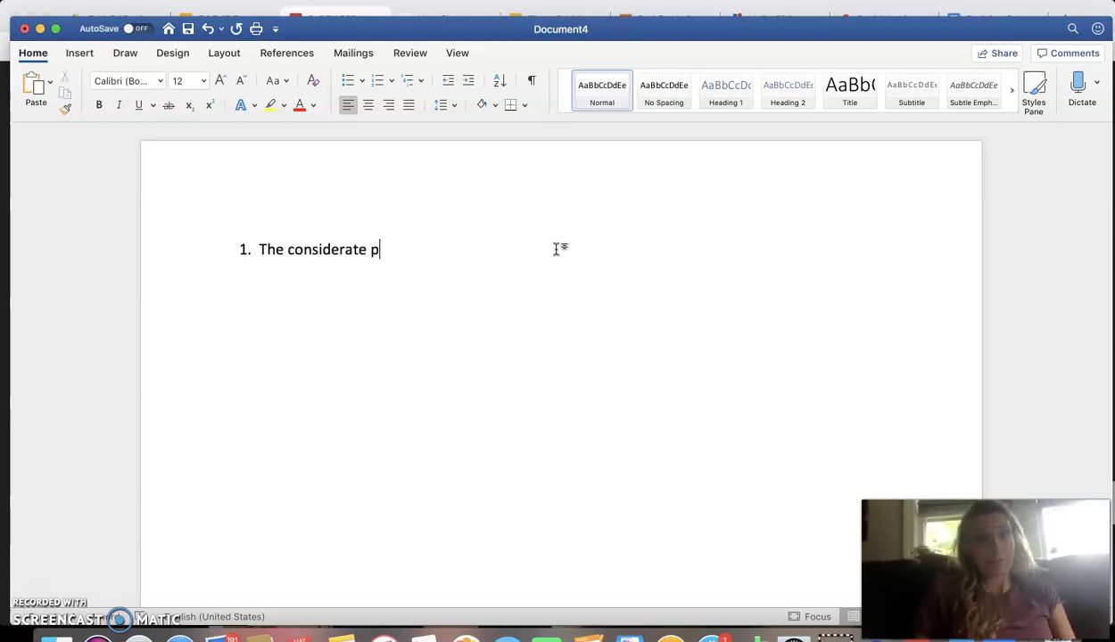
type("irate")
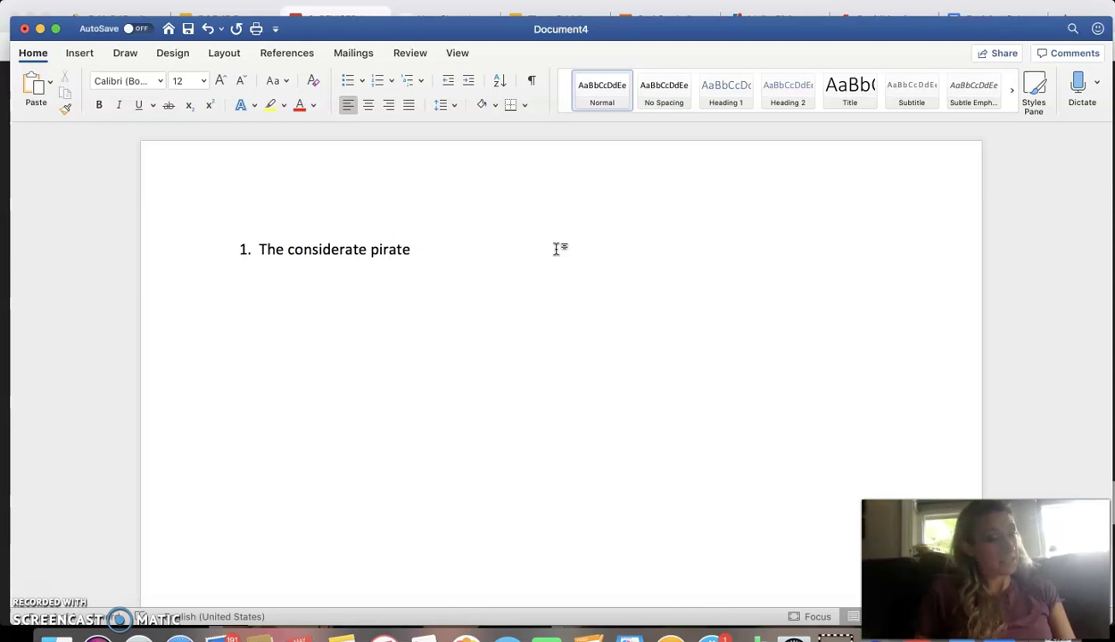
type(" ate his chocolate")
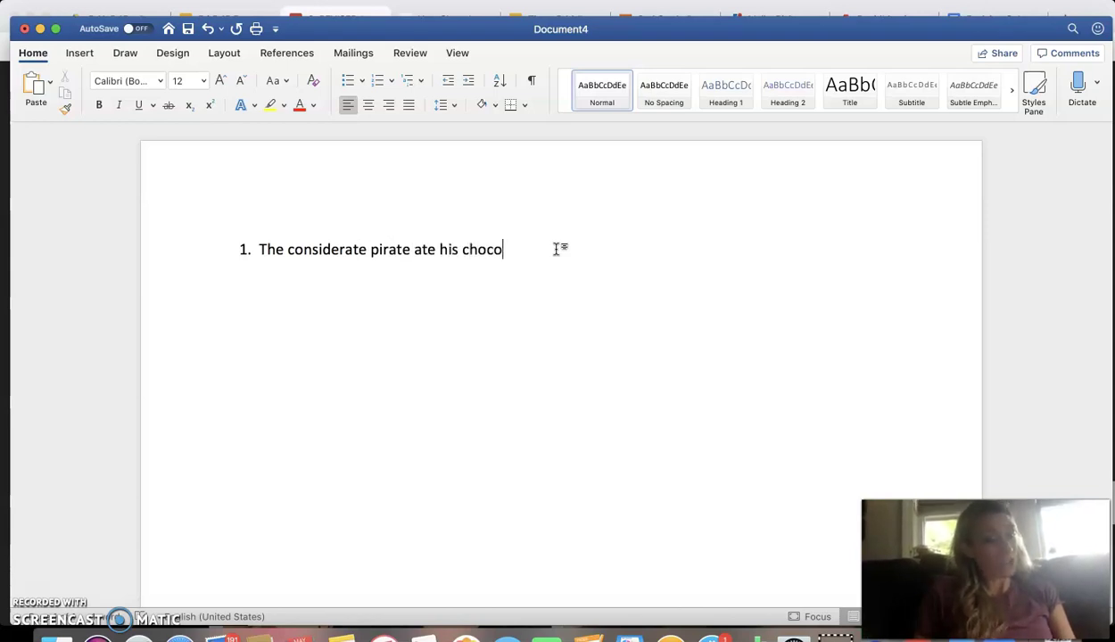
type(" on a plate and was n")
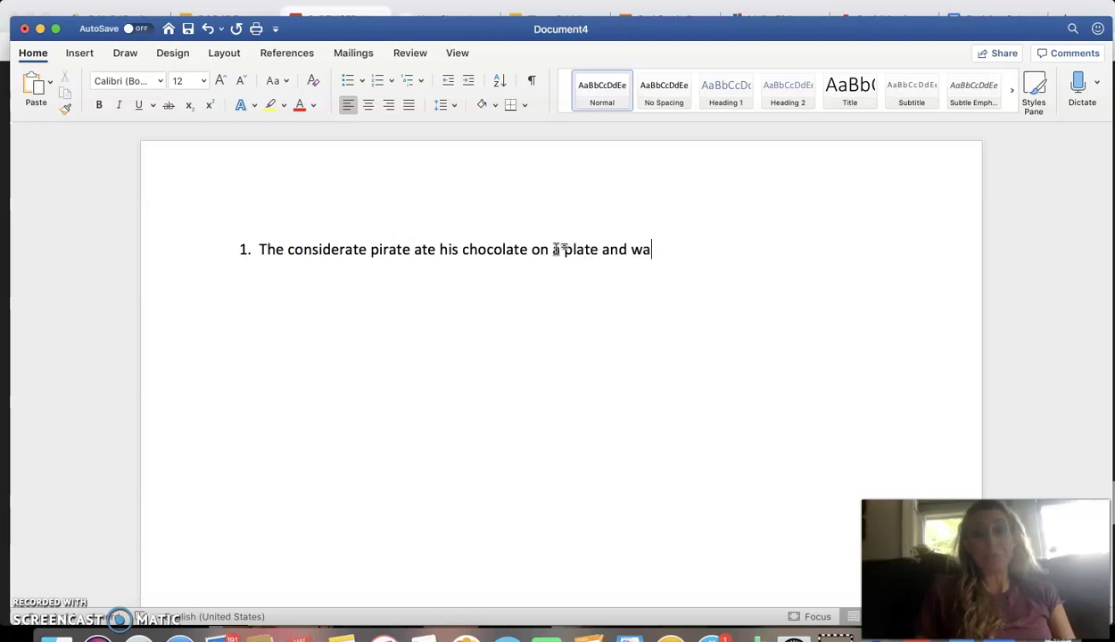
type("ever")
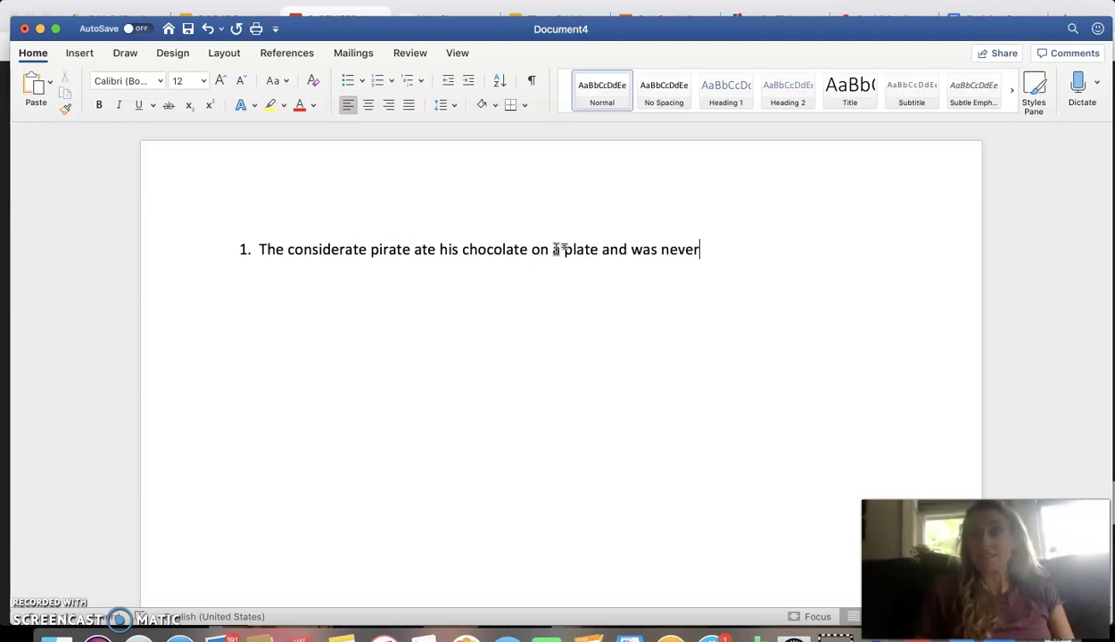
type(" late!")
- Underline considerate, pirate, chocolate, plate and late in sentence 1, then start a new line
double_click(328, 252)
key("super+u")
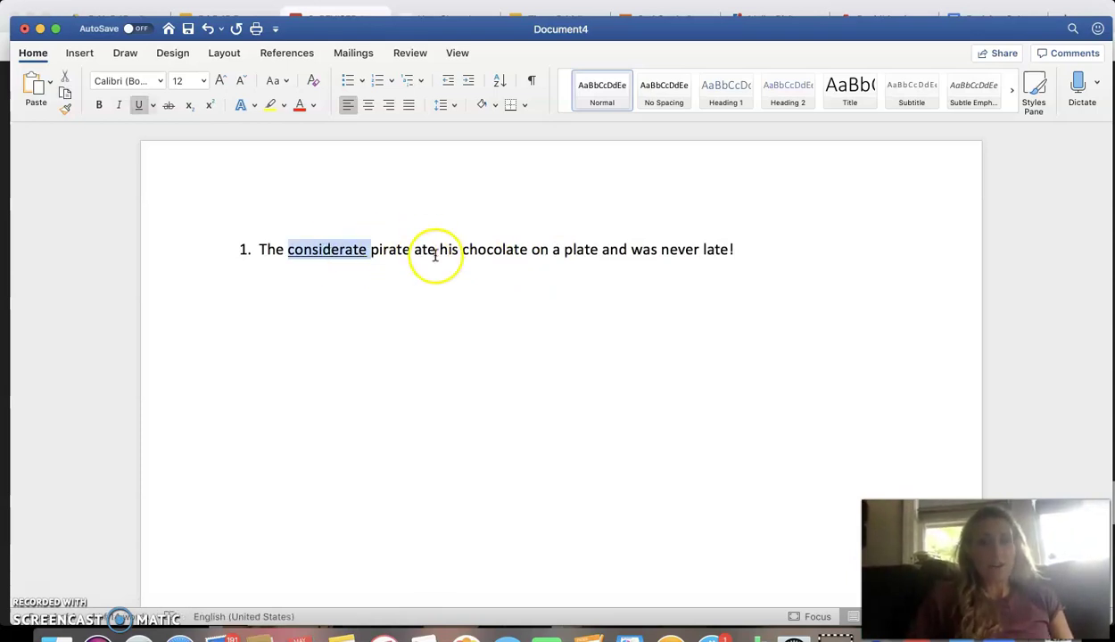
double_click(390, 250)
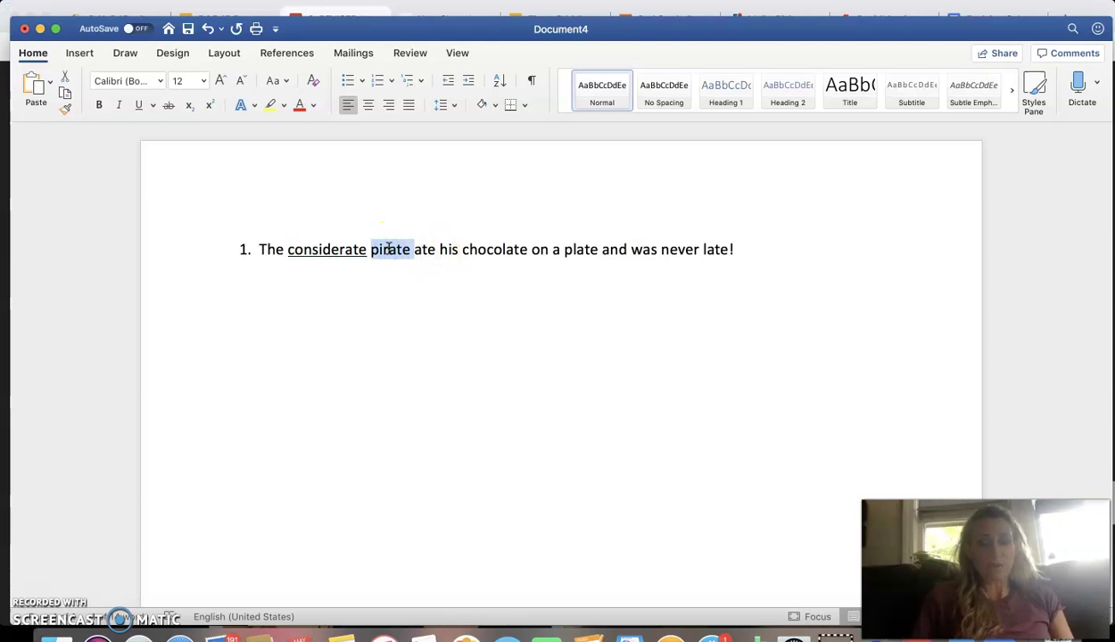
key("super+u")
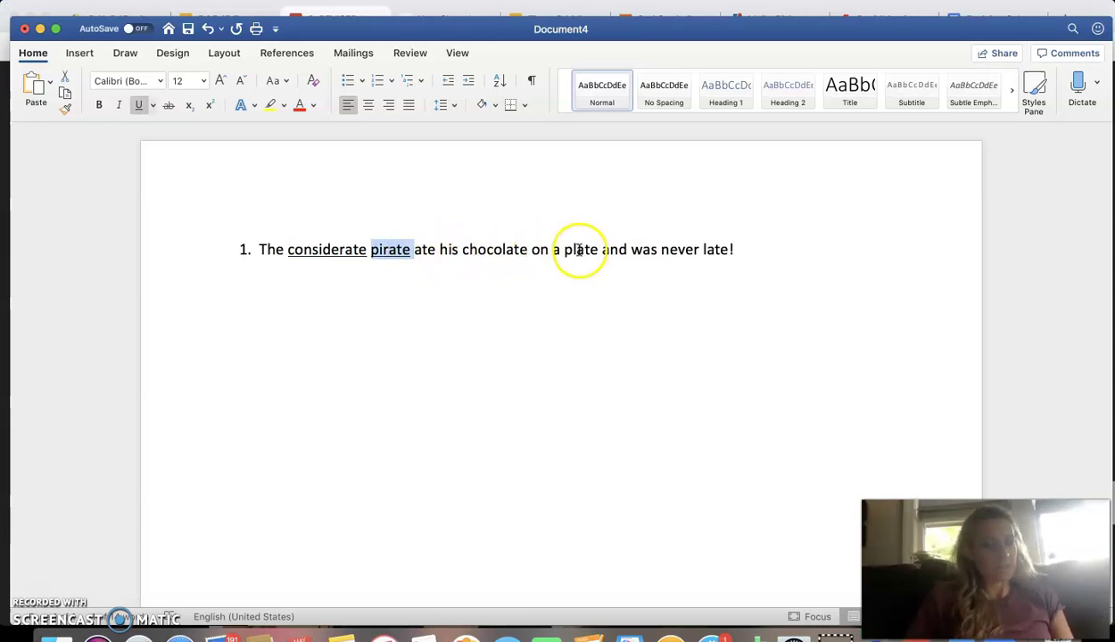
double_click(494, 244)
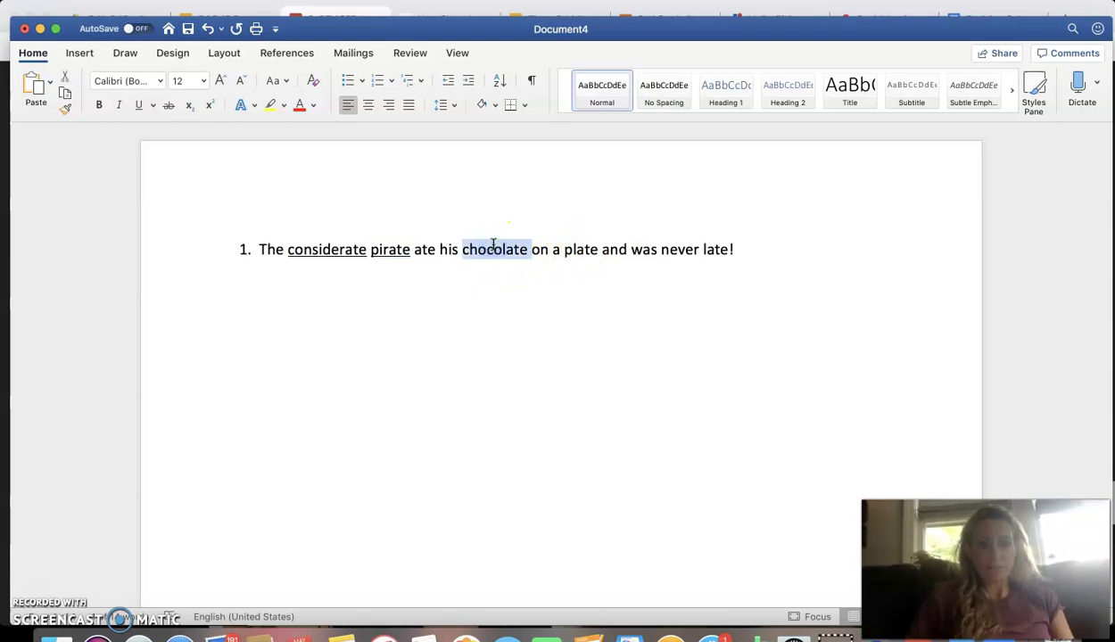
key("super+u")
double_click(577, 251)
key("super+u")
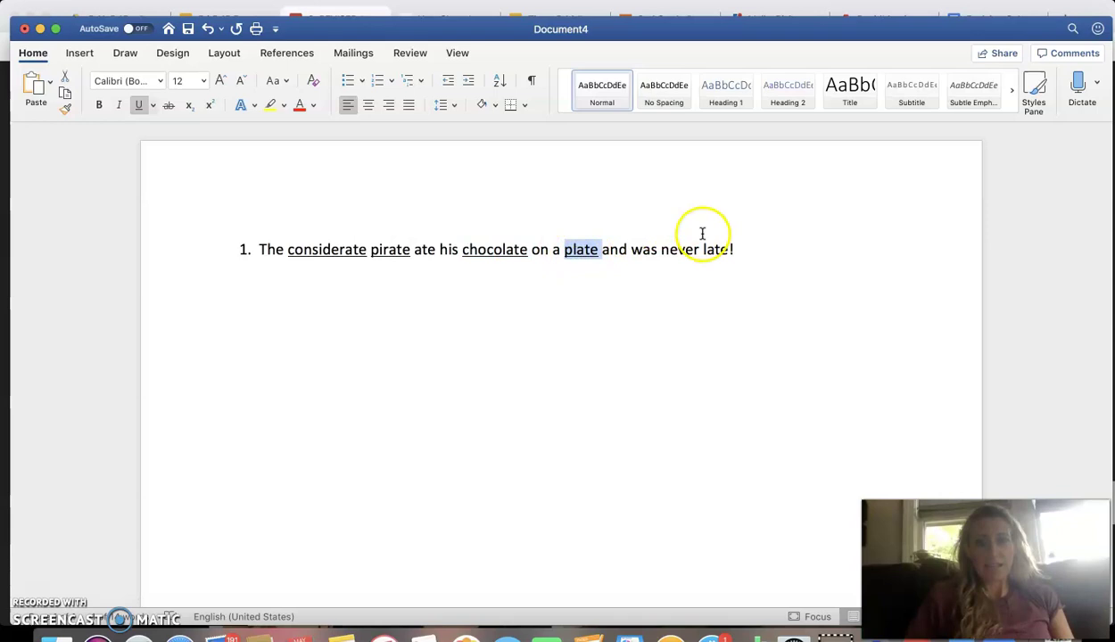
double_click(717, 249)
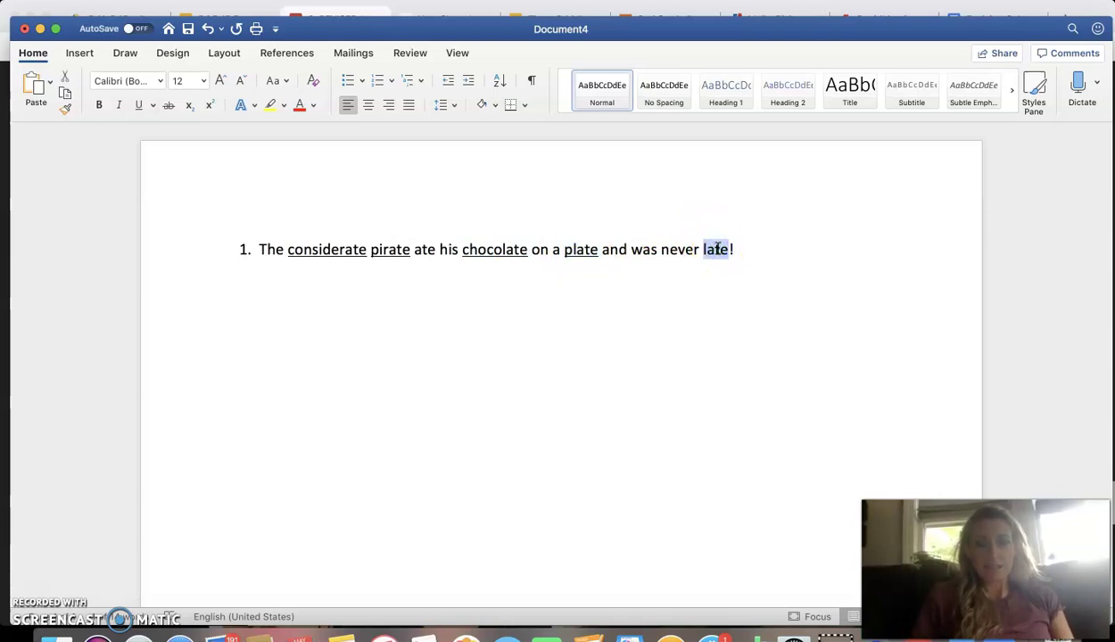
key("super+u")
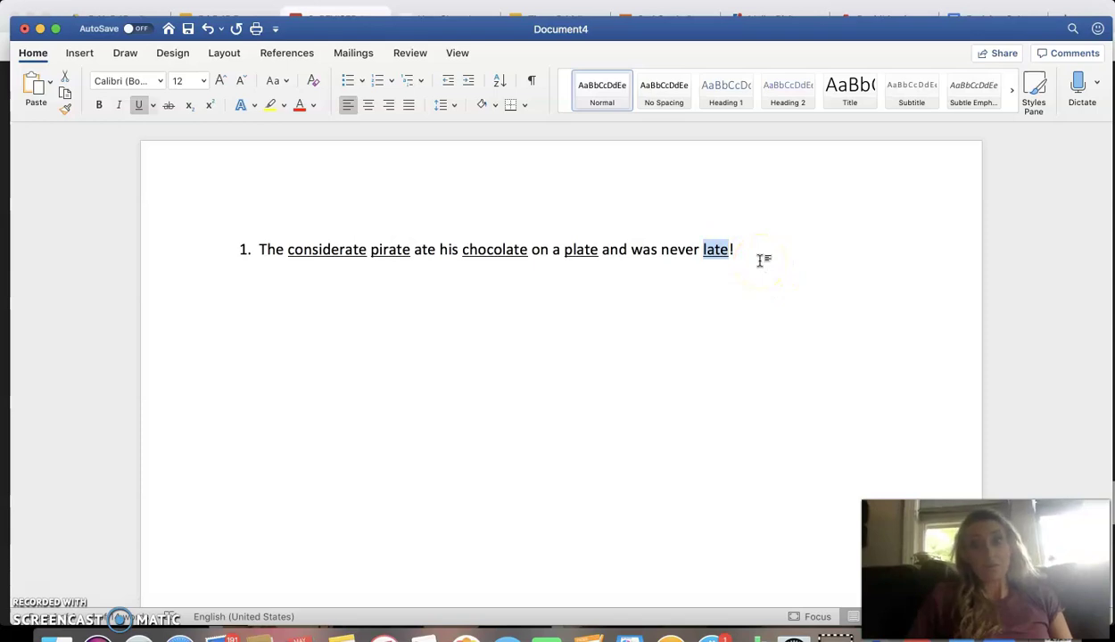
right_click(745, 255)
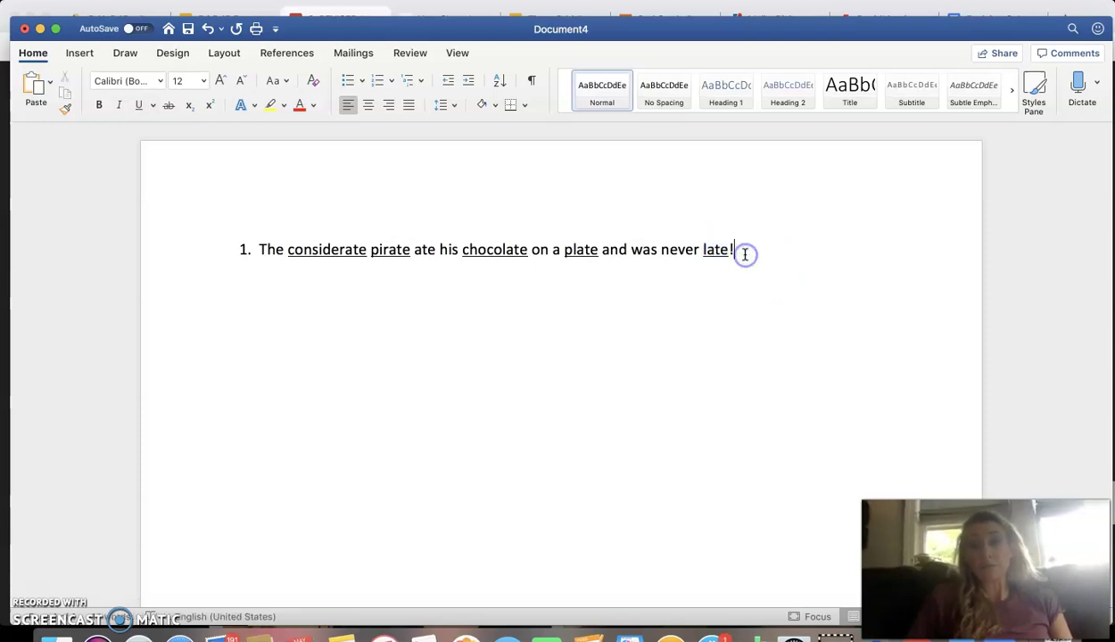
key("Return")
key("Return")
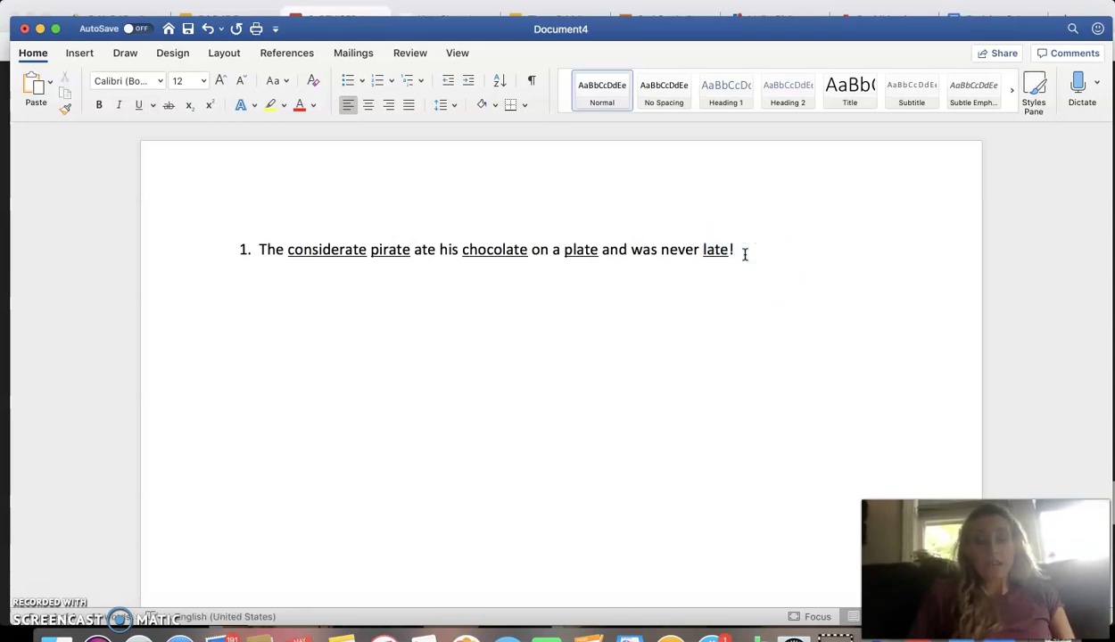
- Type item 2: 'Please pass the ultimate plate of desserts before it's too late!!'
type("2.")
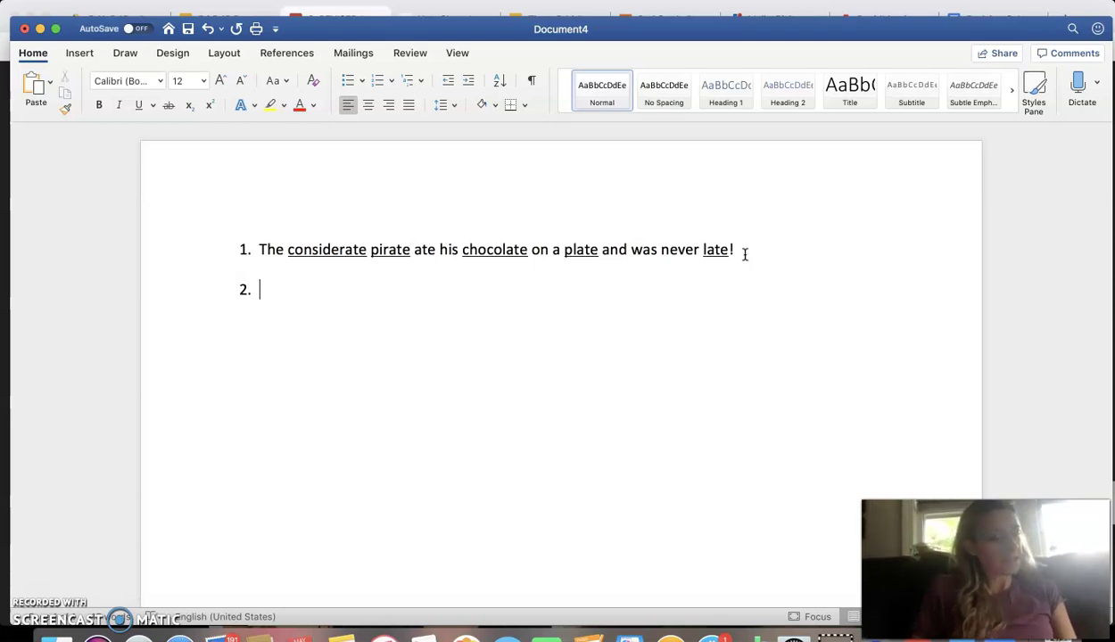
type("Pleas")
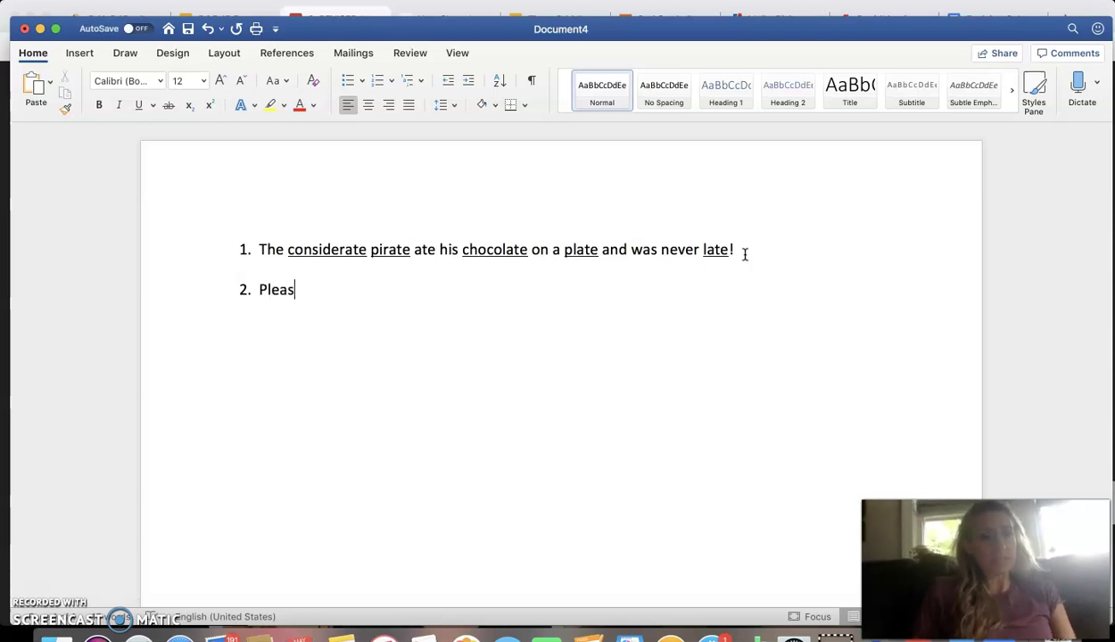
type("e pass the p")
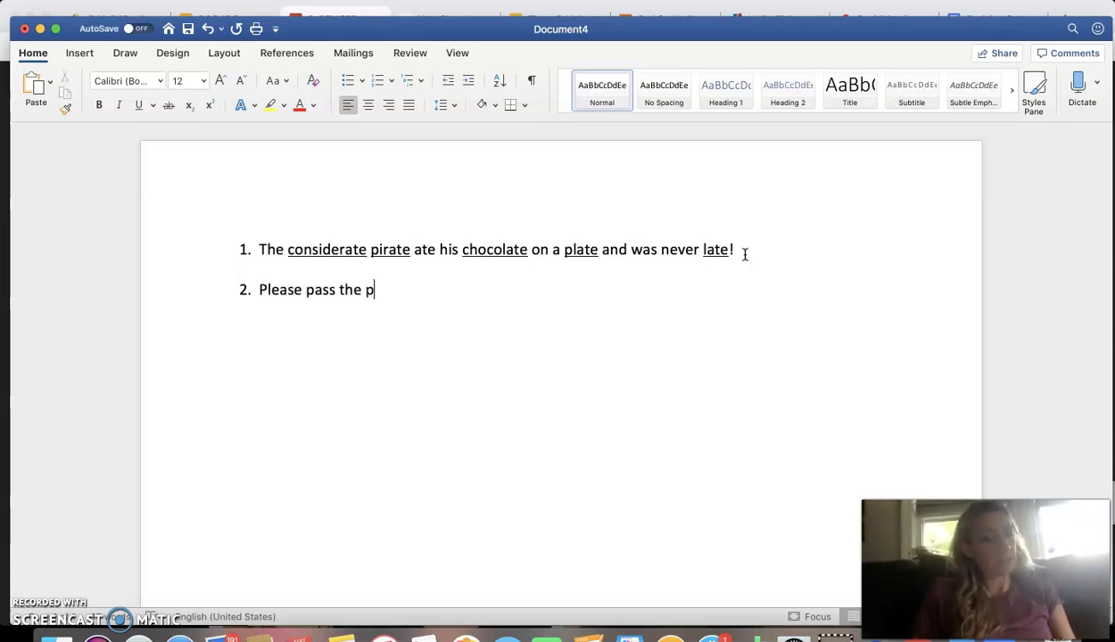
key("BackSpace")
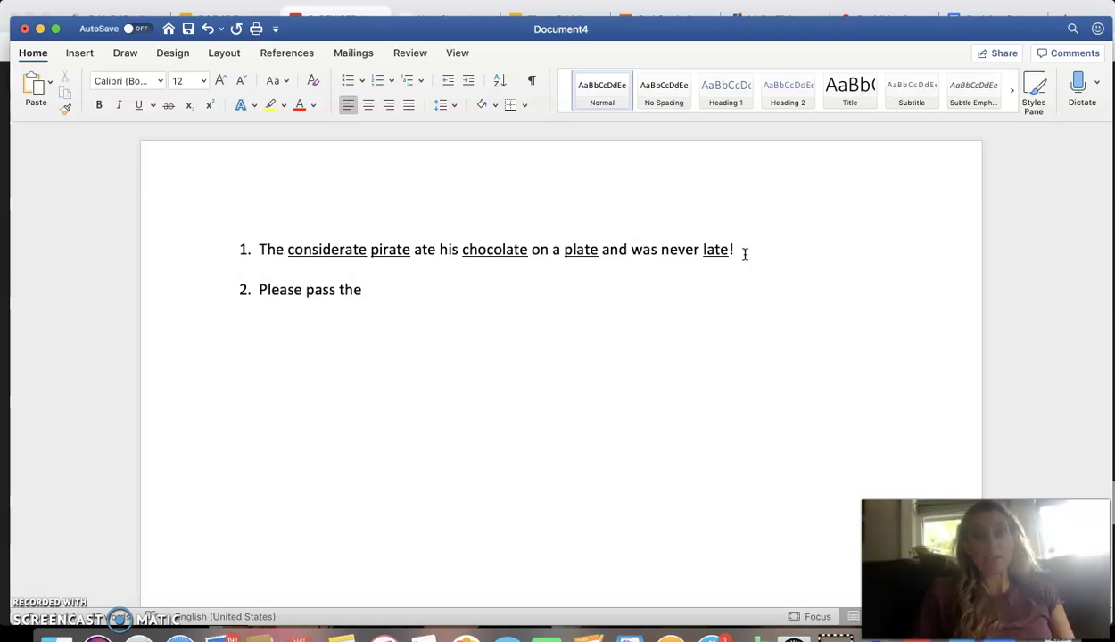
type("ultimate plate")
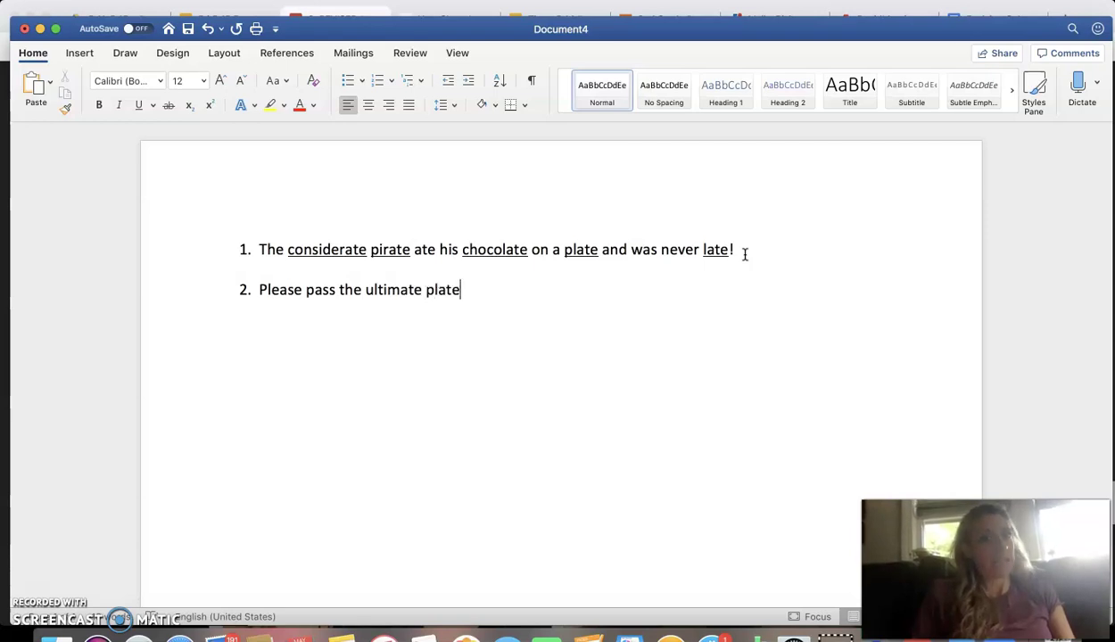
type(" of dessert")
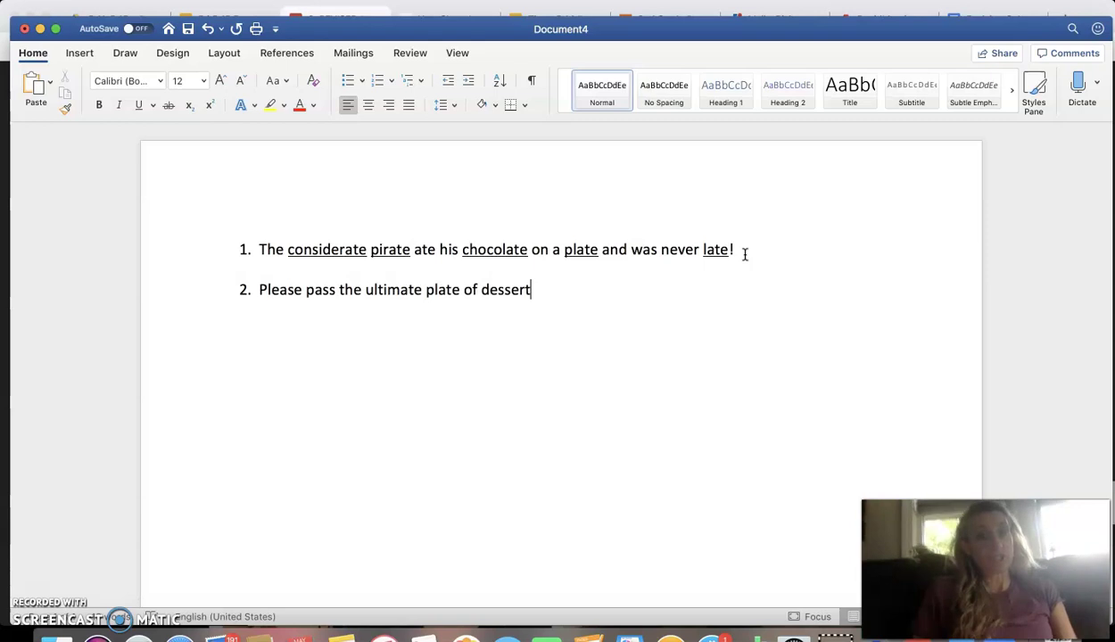
type("s")
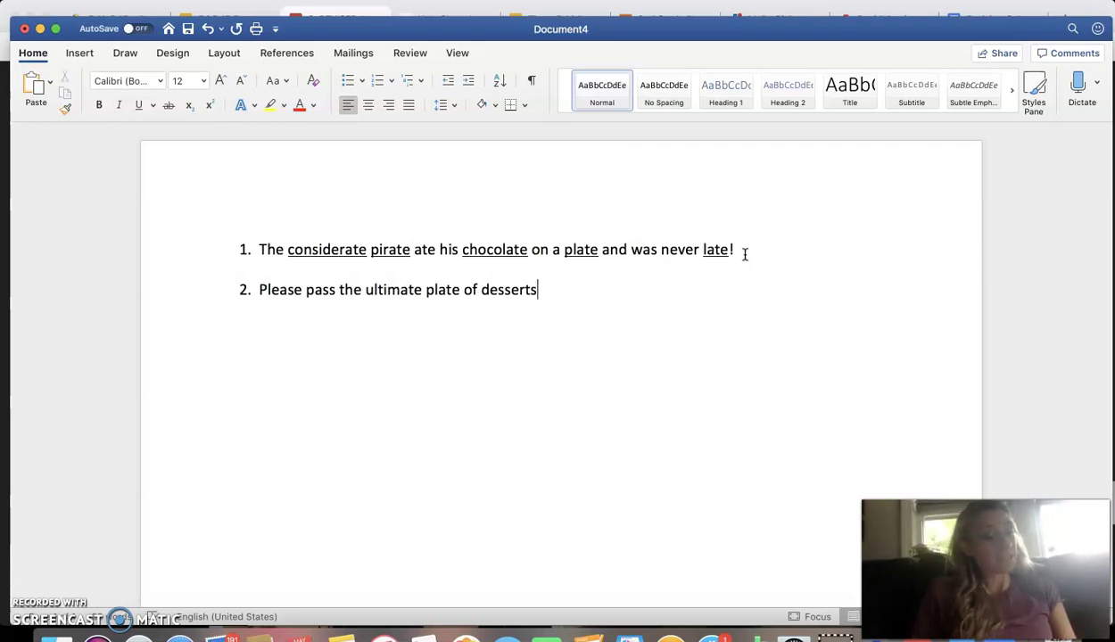
type("before it’")
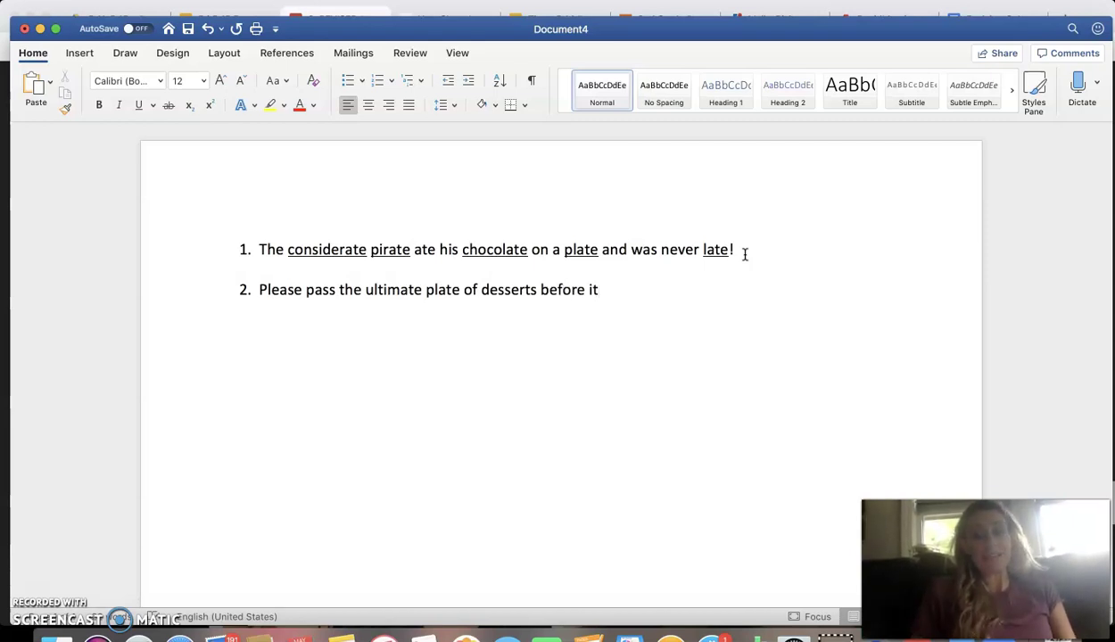
type("s")
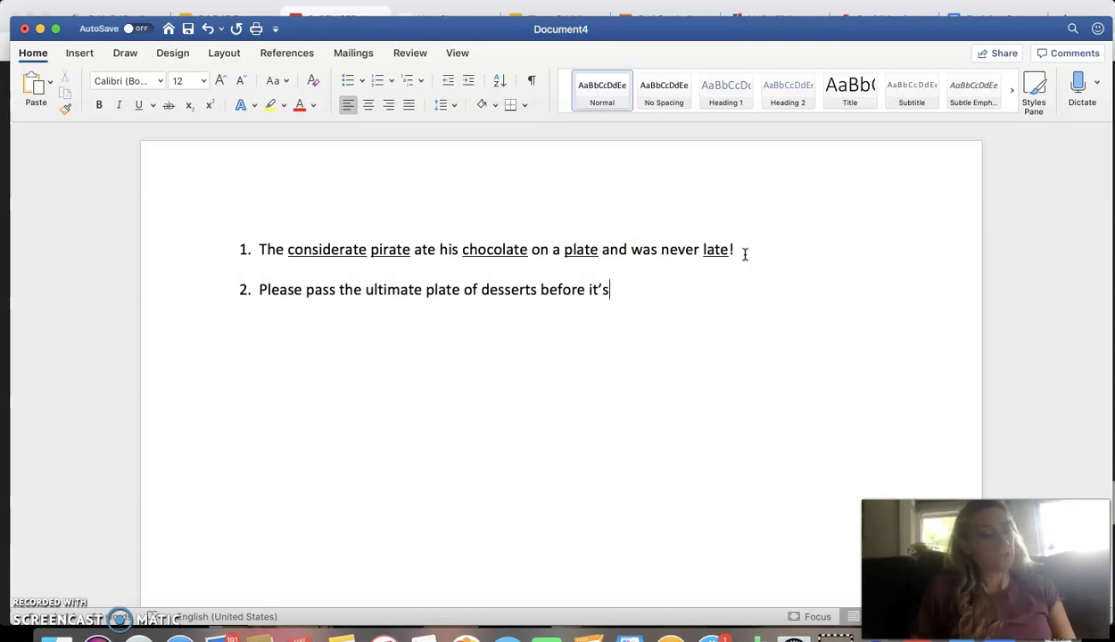
type("too")
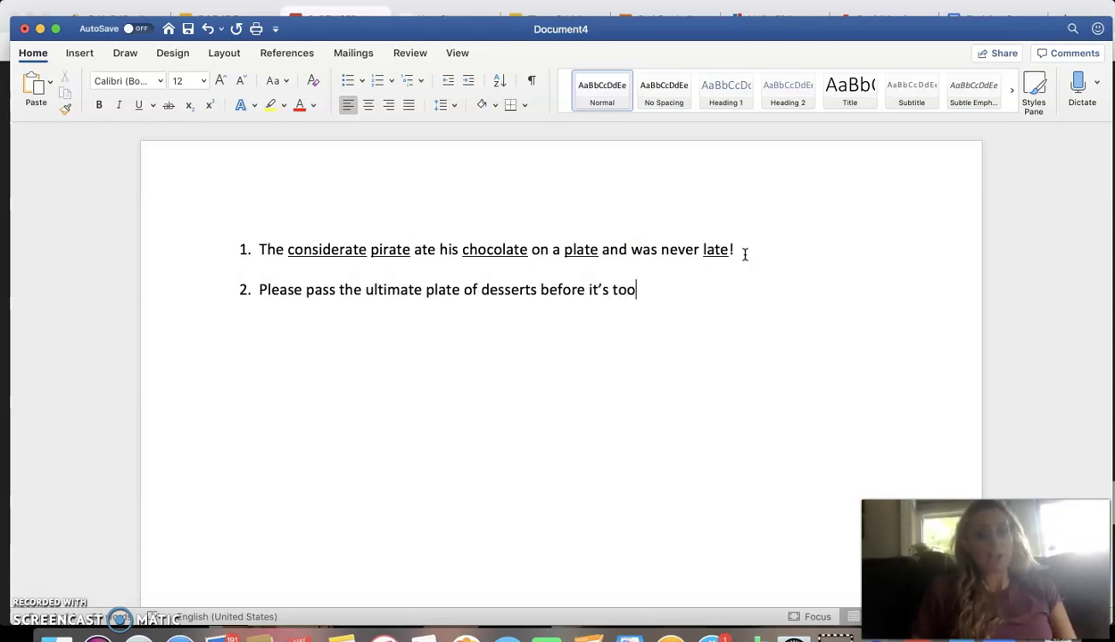
type(" late!!")
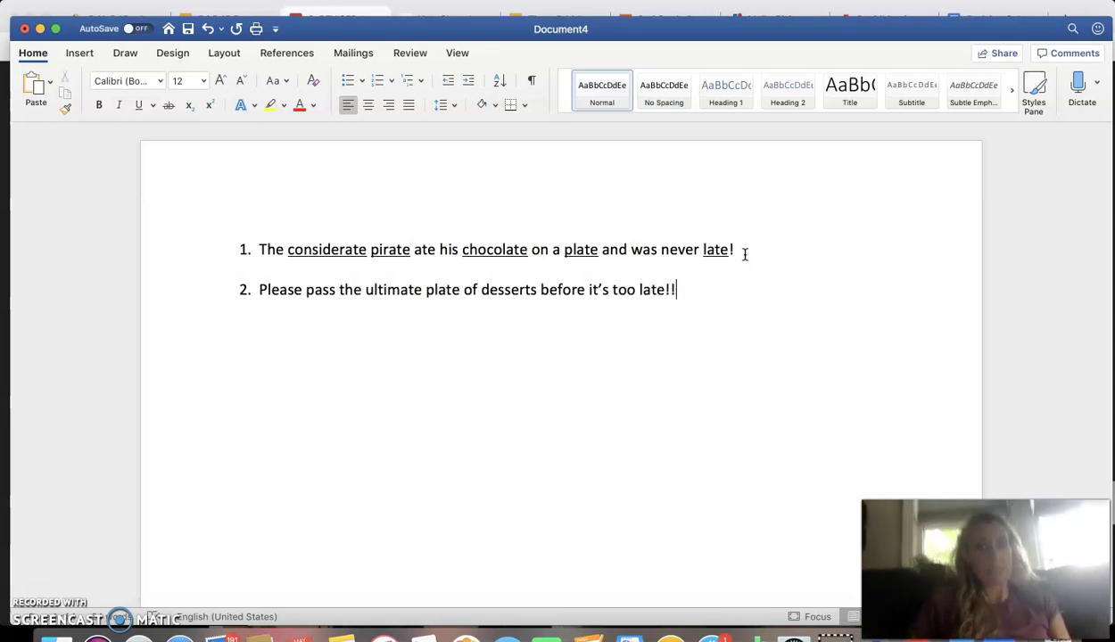
left_click(724, 315)
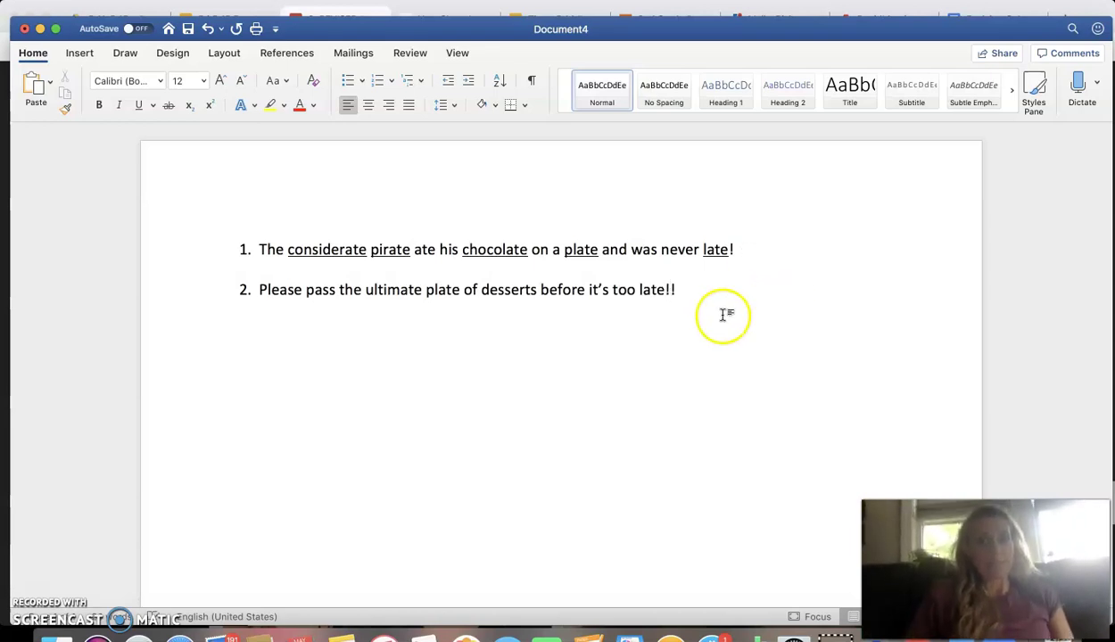
- Underline ultimate, plate and late in item 2 and place the caret at the line's end
double_click(387, 293)
key("super+u")
double_click(442, 291)
key("super+u")
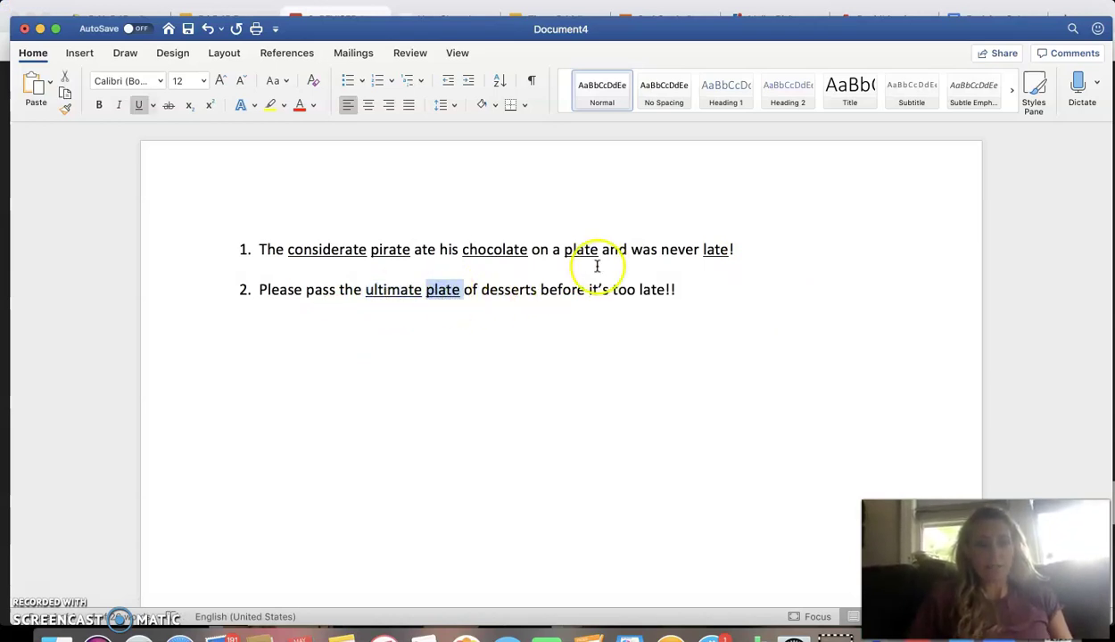
double_click(649, 289)
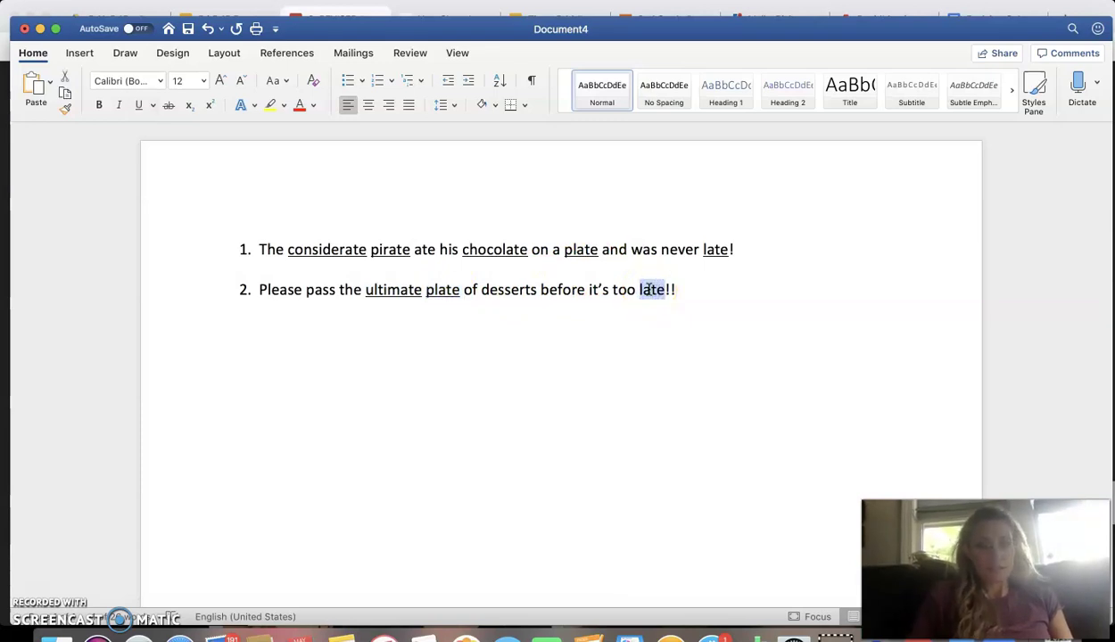
left_click(719, 300)
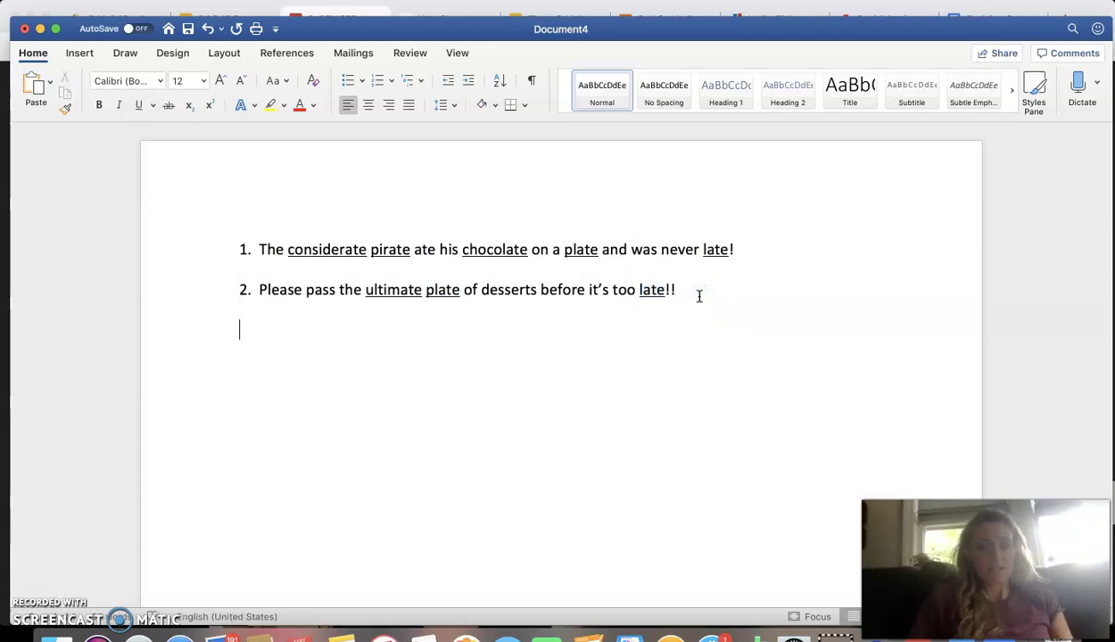
- Type item 3: 'Can you relate to being late because you are fortunate enough to draw the ultimate private pirate!!'
type("3. ")
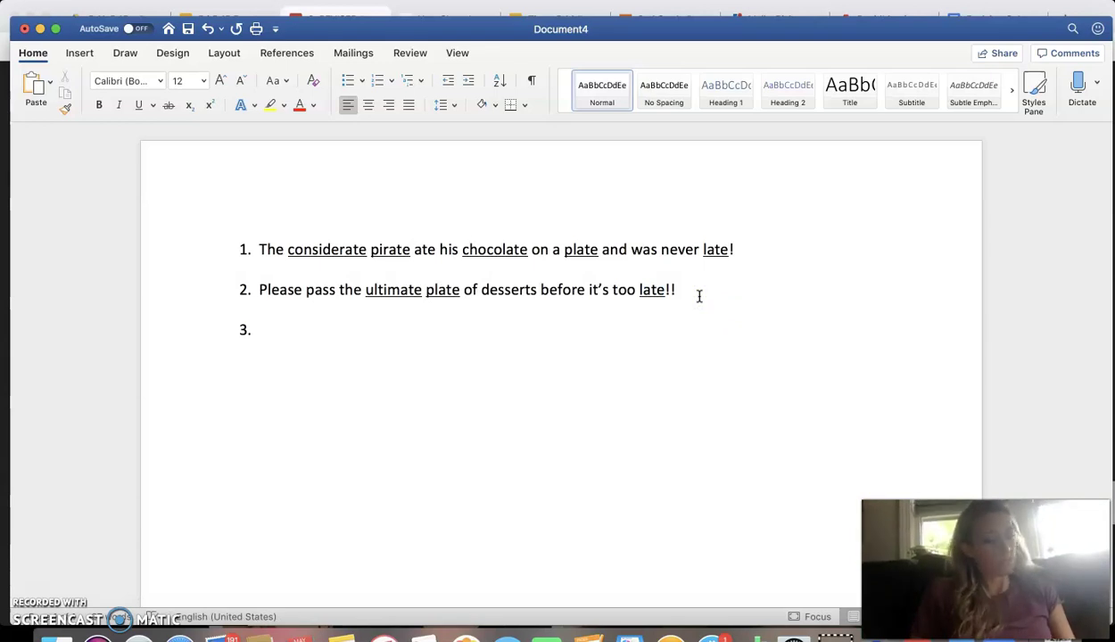
type("Can you ")
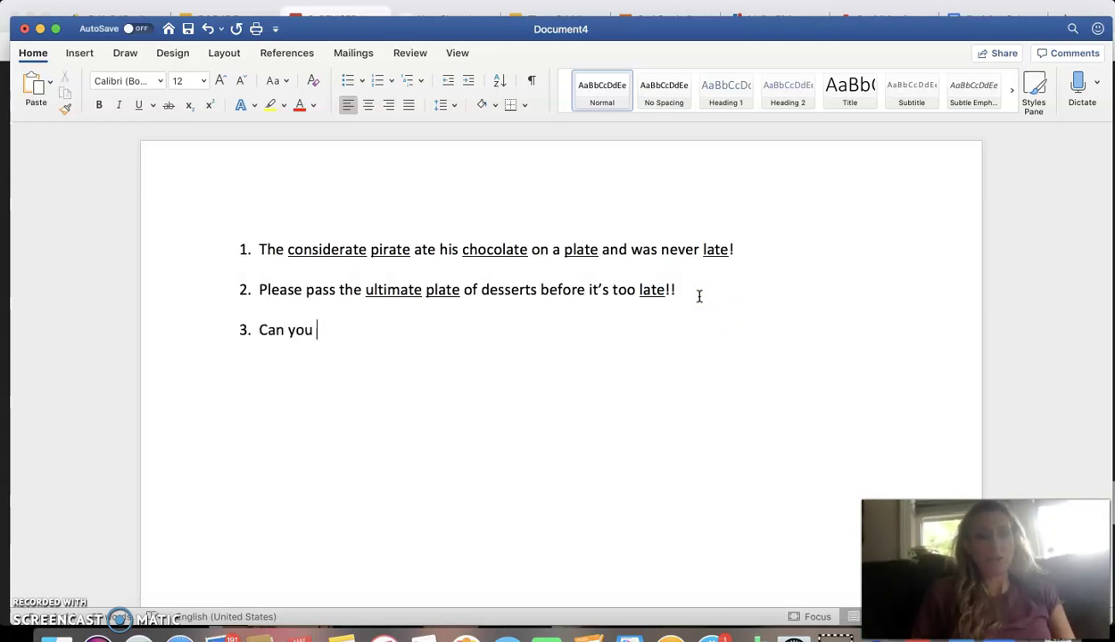
type("relate")
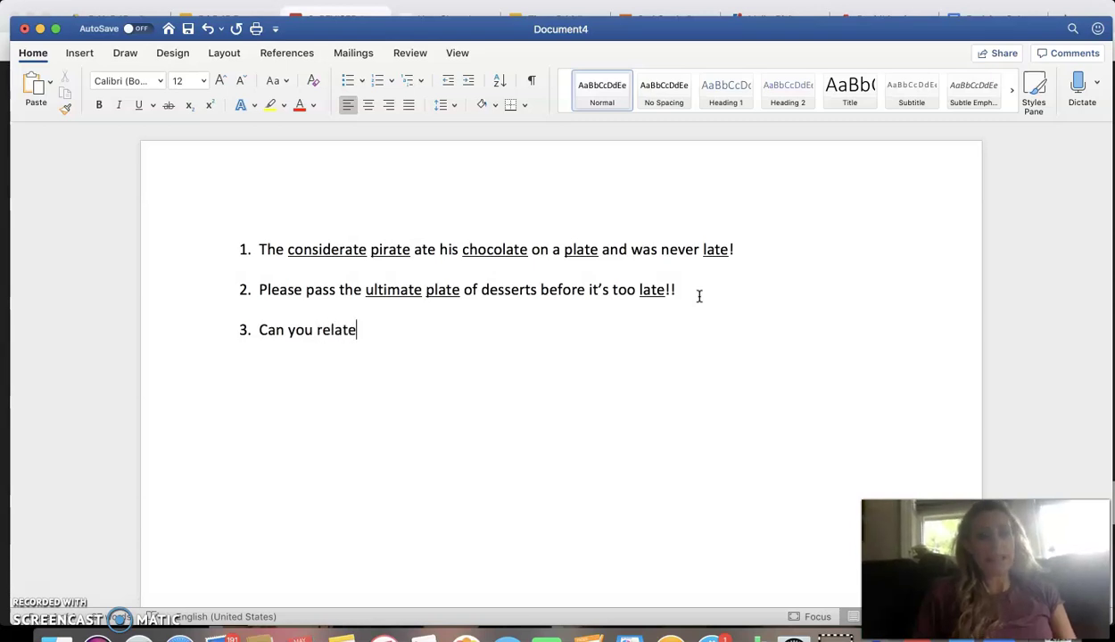
type(" to ")
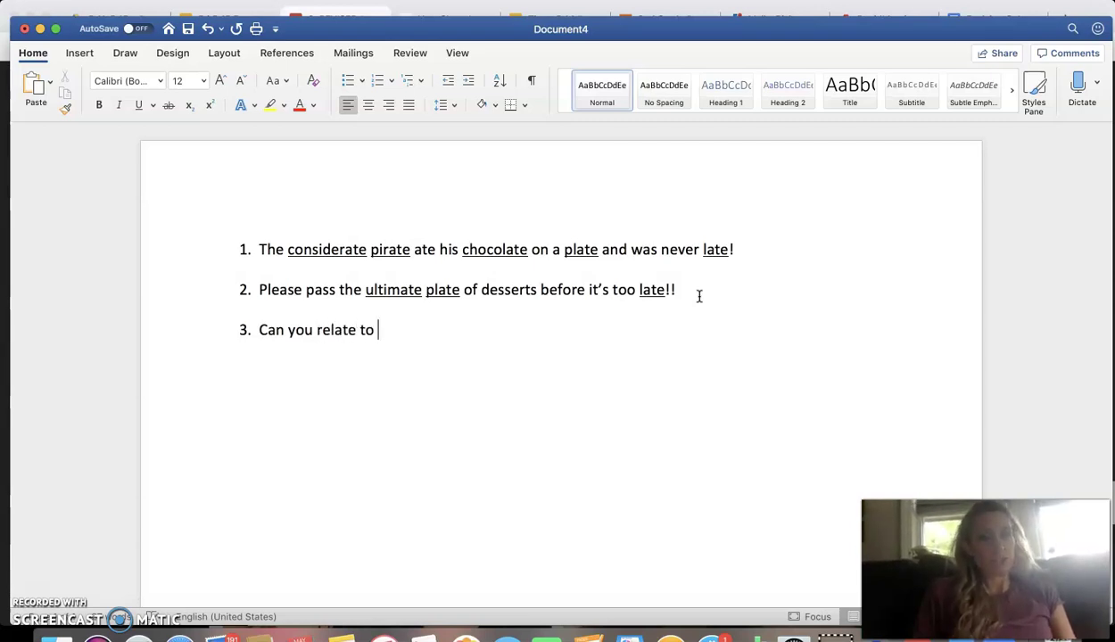
type("eing late b")
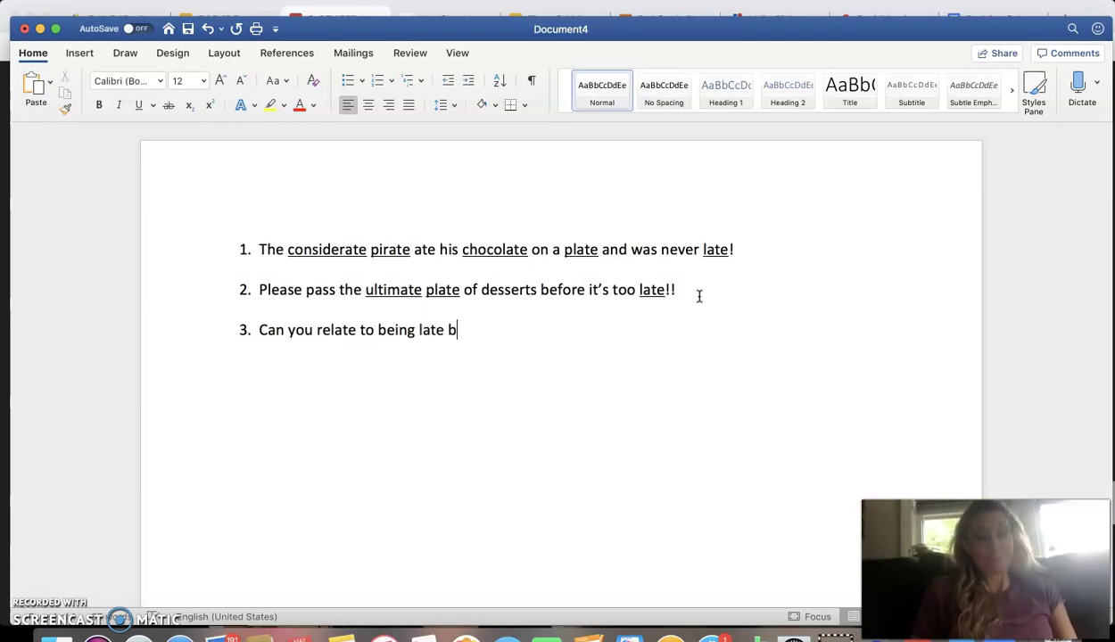
type("ecause you are fortunate enough")
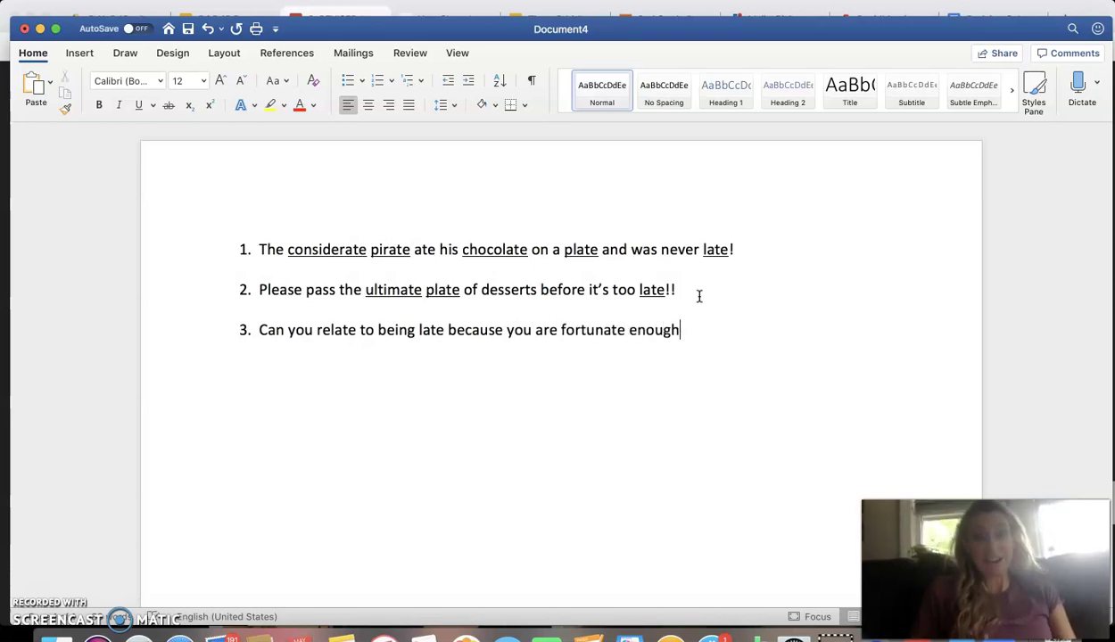
type(" to draw")
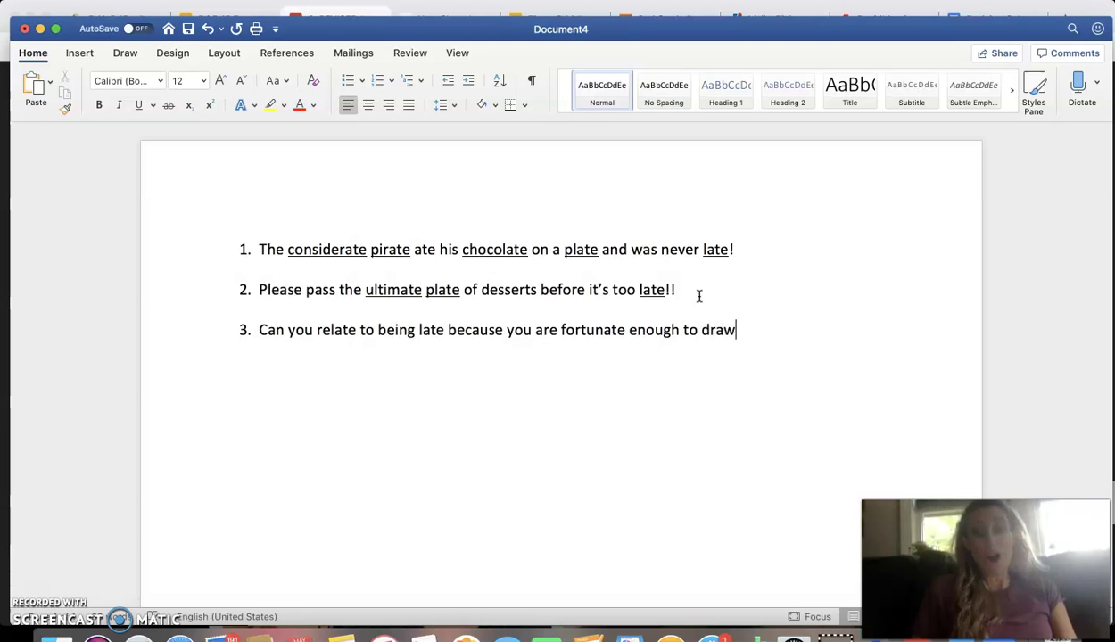
type("the ultimate")
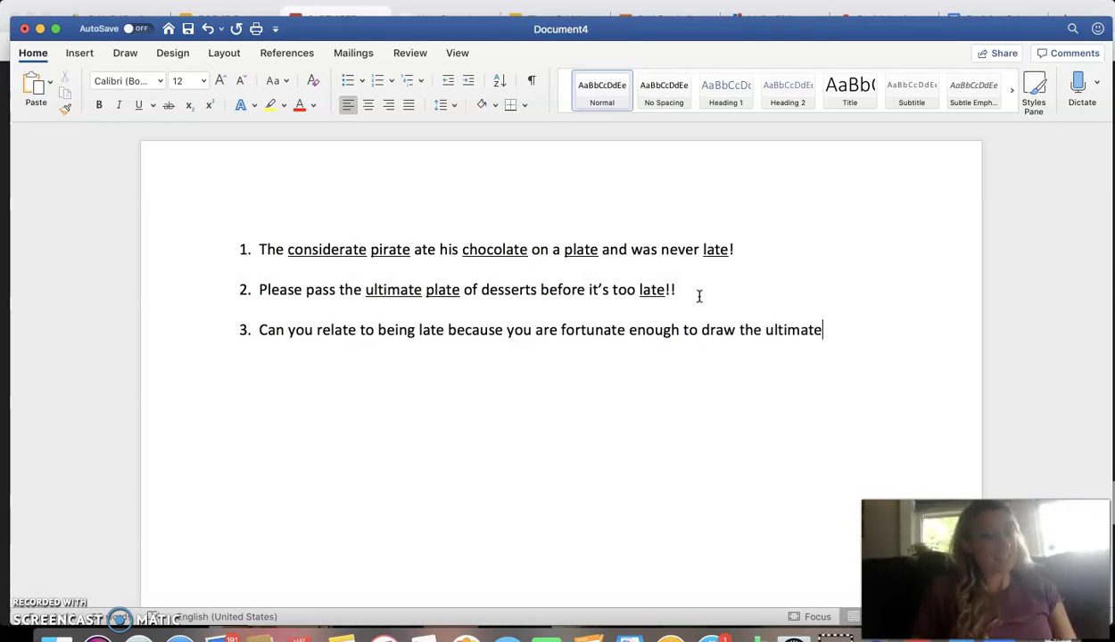
type("ate pirate")
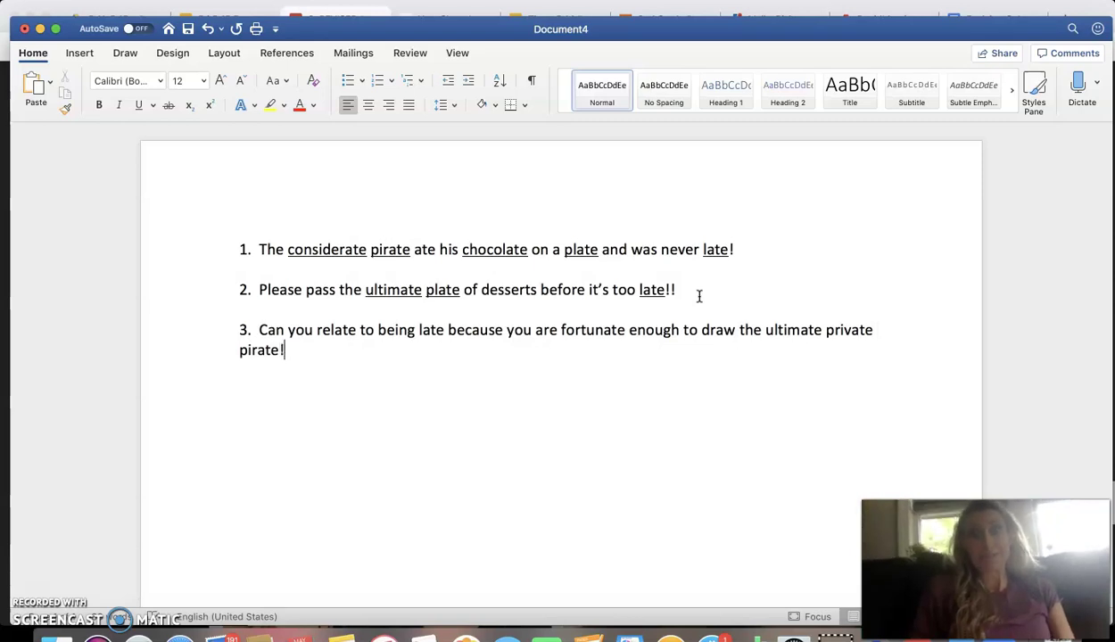
type("!!")
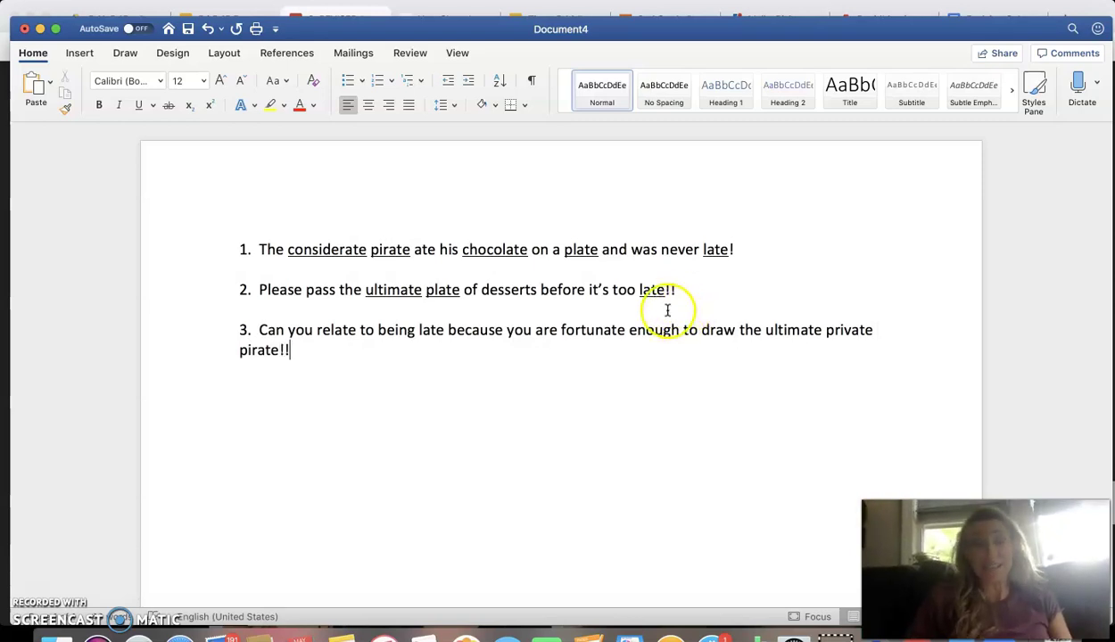
- Underline relate, fortunate, ultimate and private in item 3
left_click(331, 330)
double_click(331, 330)
key("super+u")
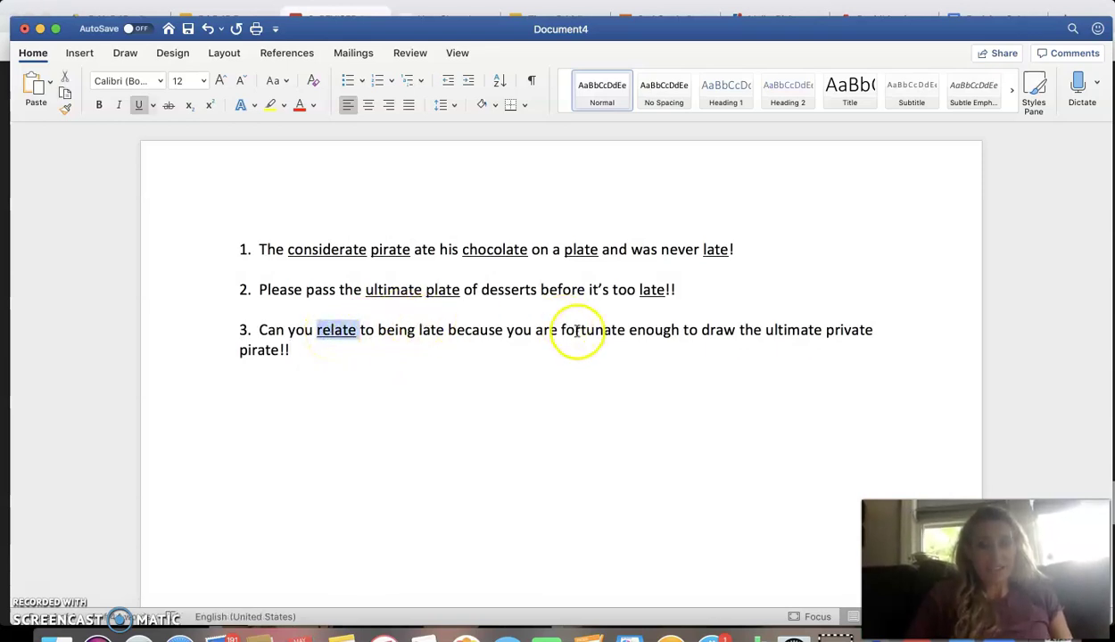
double_click(577, 331)
key("super+u")
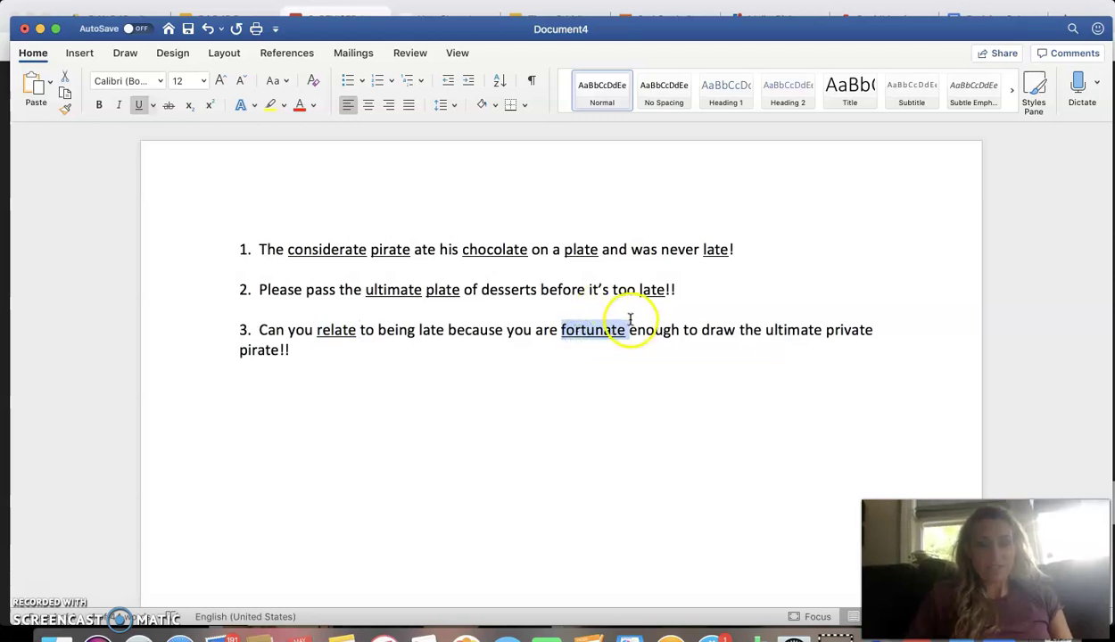
double_click(791, 336)
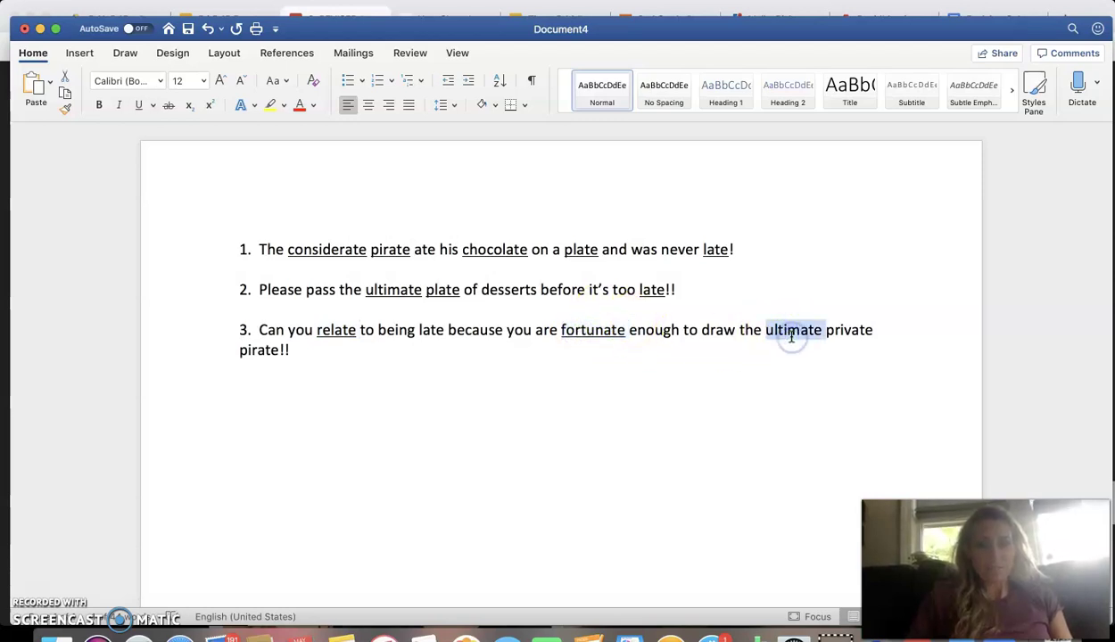
key("super+u")
double_click(841, 333)
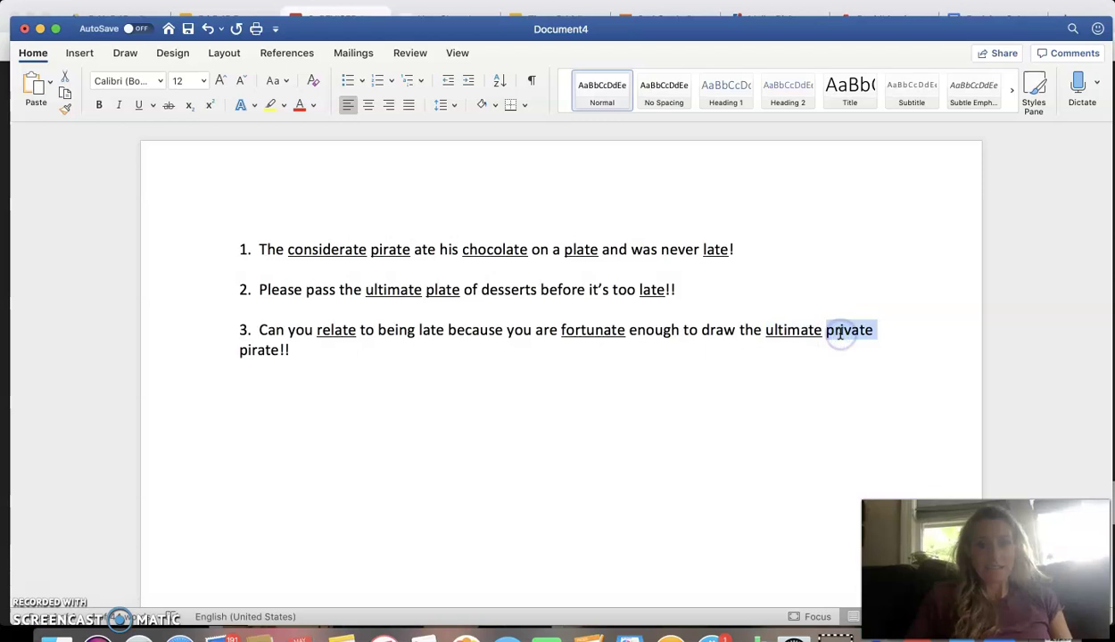
key("super+u")
- Underline pirate in item 3 and minimize Word to show the Cycle 23 word list
double_click(261, 351)
left_click(375, 398)
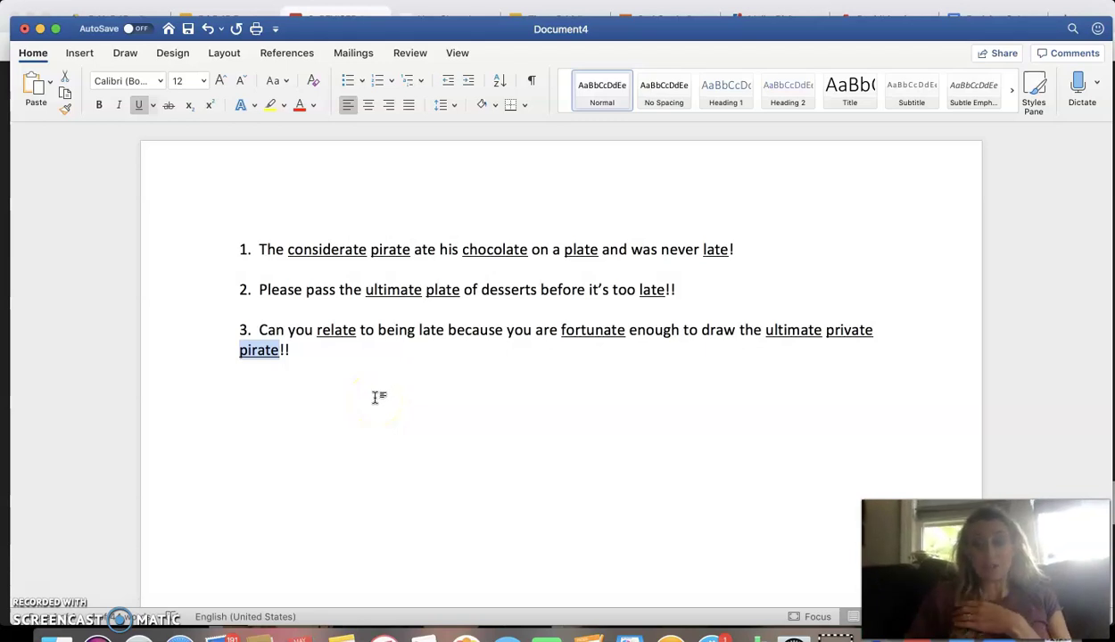
left_click(361, 382)
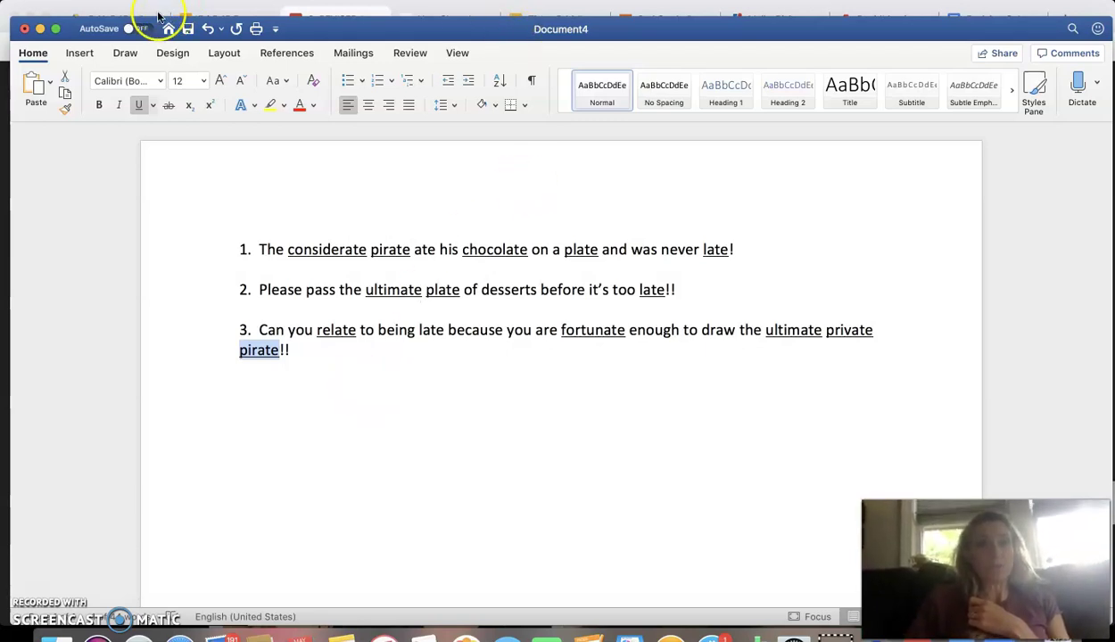
left_click(41, 29)
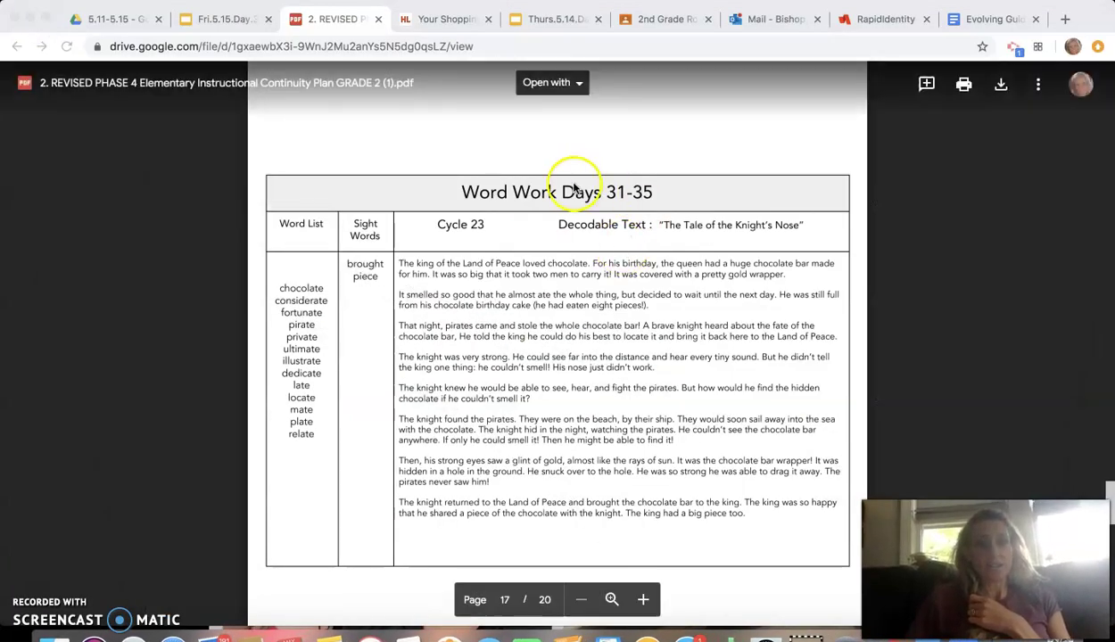